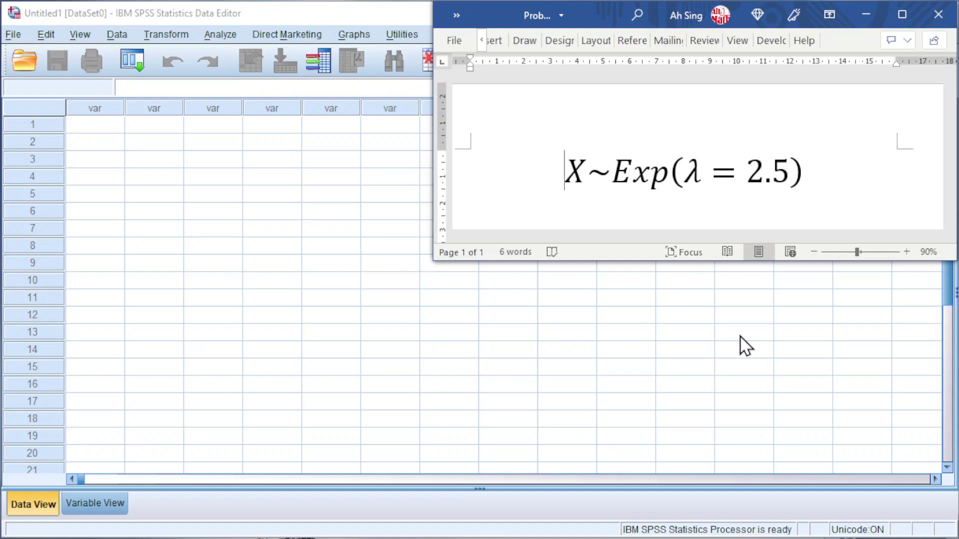
Step: In Excel, fill column A with a series from 0 to 4 in steps of 0.01
left_click(577, 193)
key("alt+Tab")
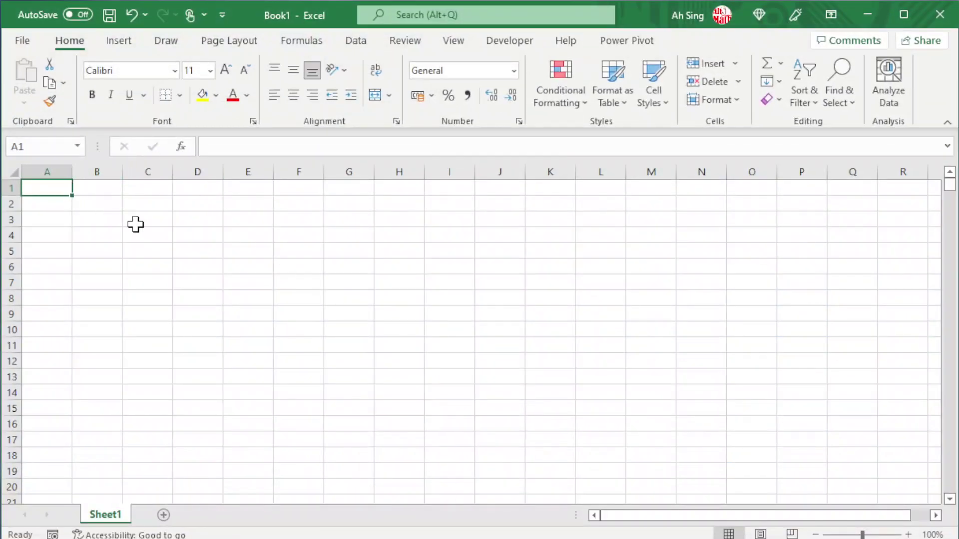
type("0")
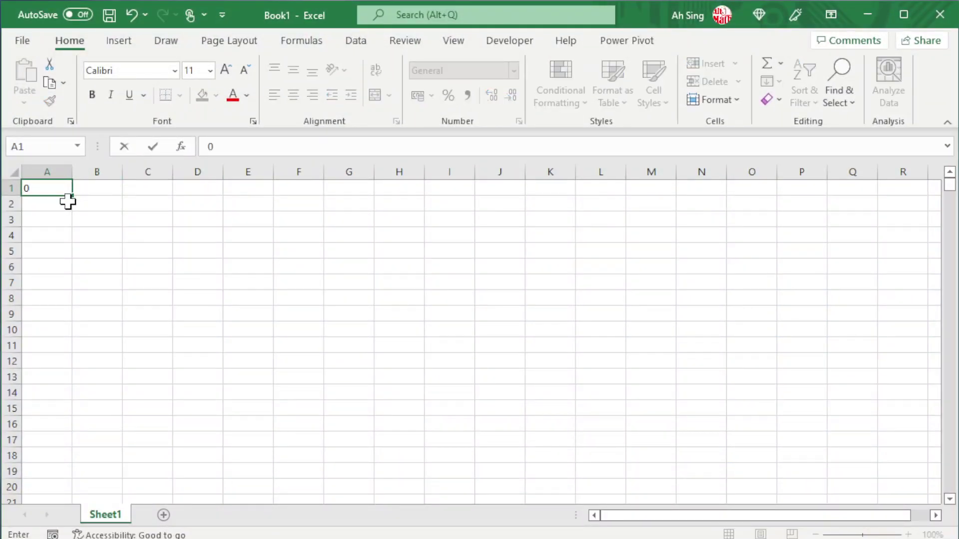
key("Return")
left_click(45, 187)
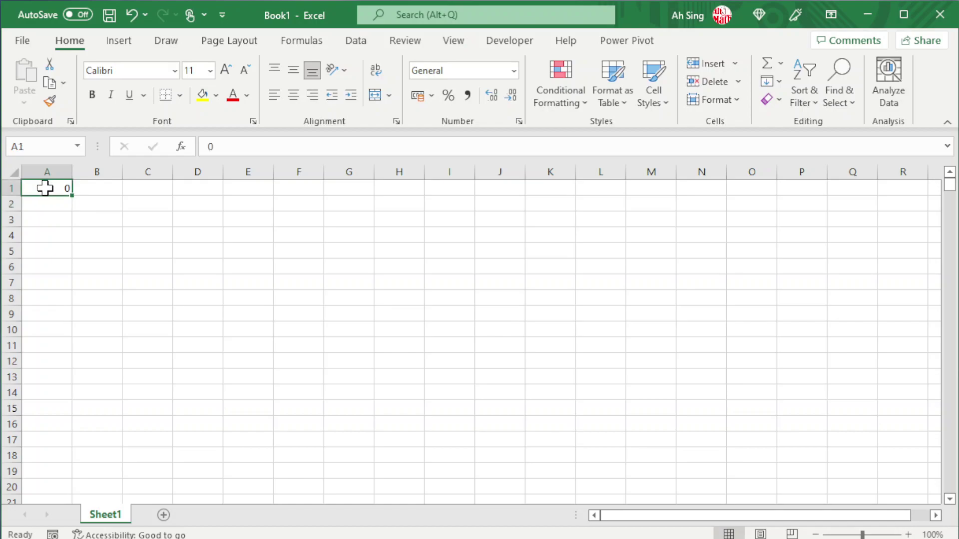
left_click(775, 82)
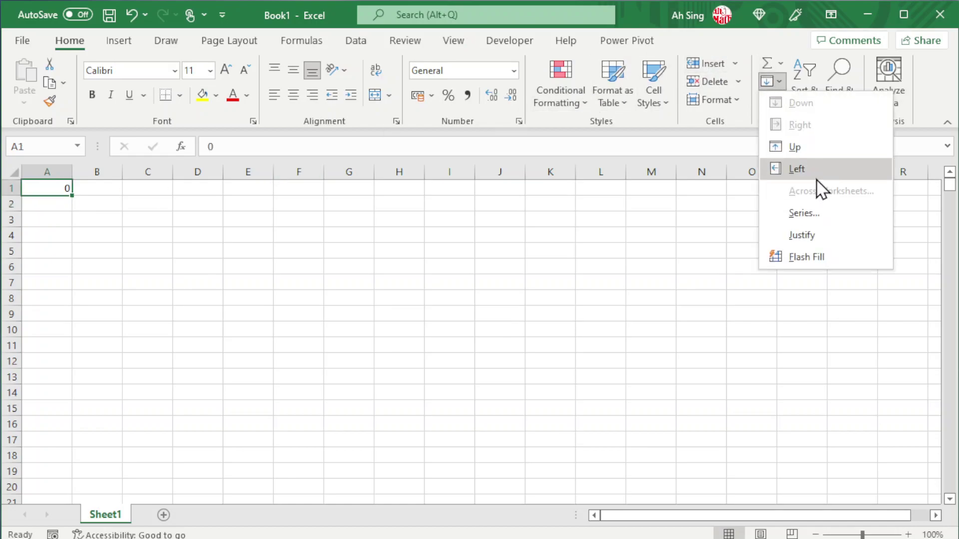
left_click(802, 214)
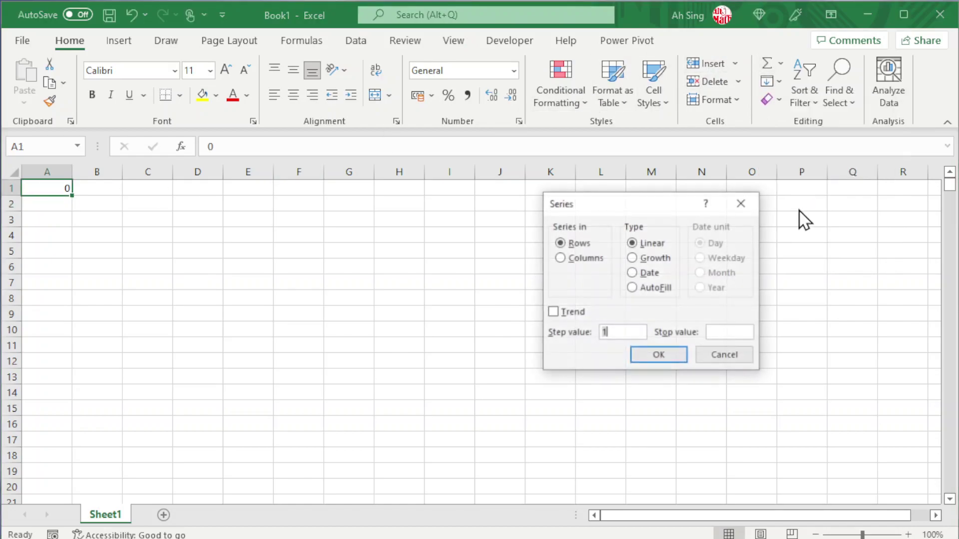
left_click(567, 258)
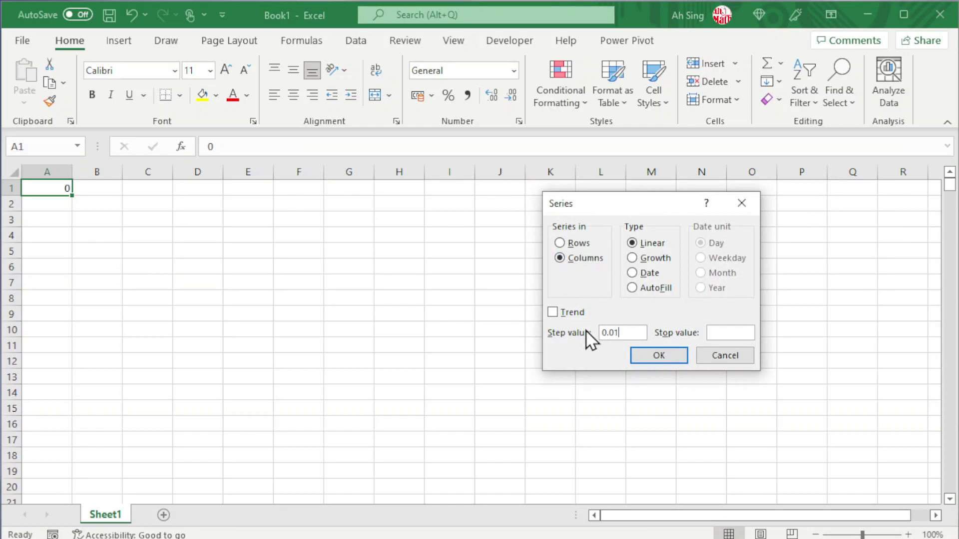
left_click(743, 333)
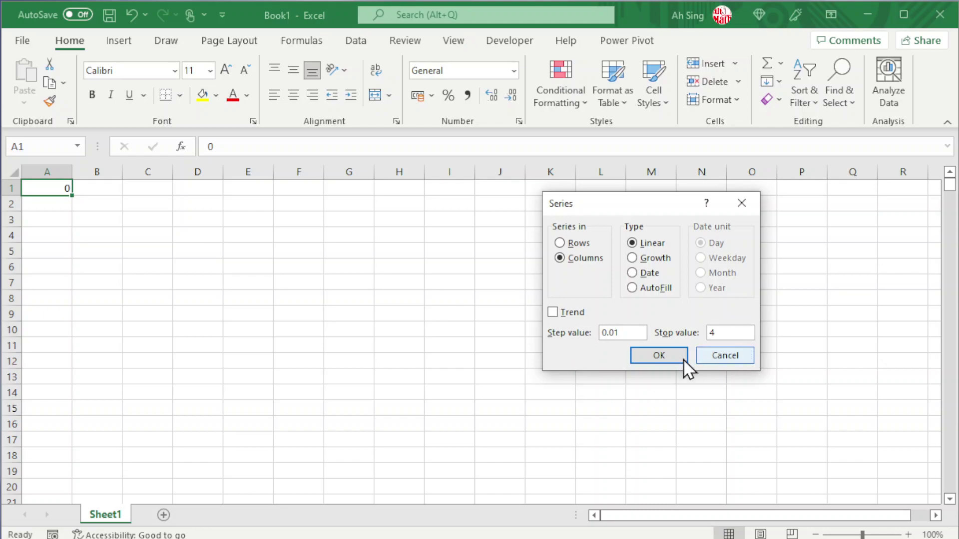
left_click(663, 356)
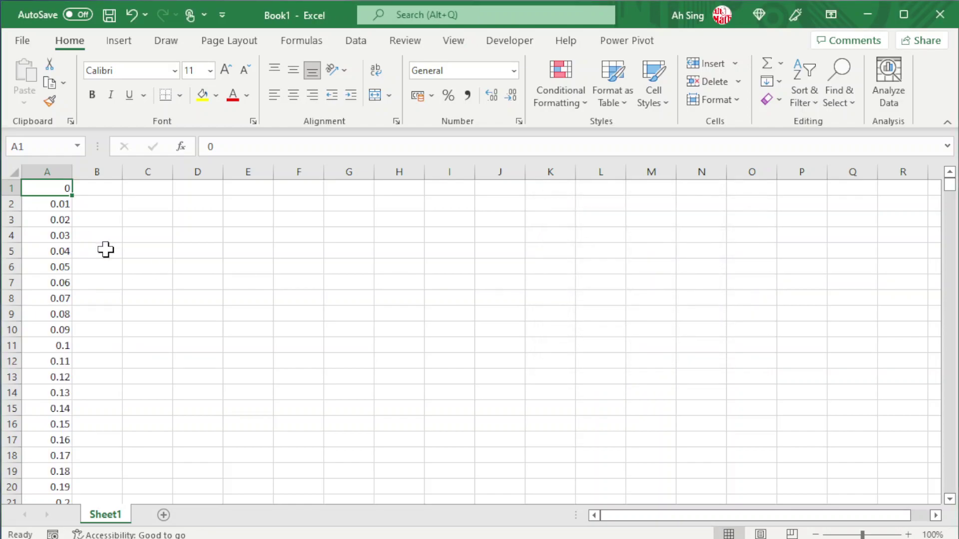
Step: Copy all 401 values in column A and return to SPSS
key("ctrl+shift+Down")
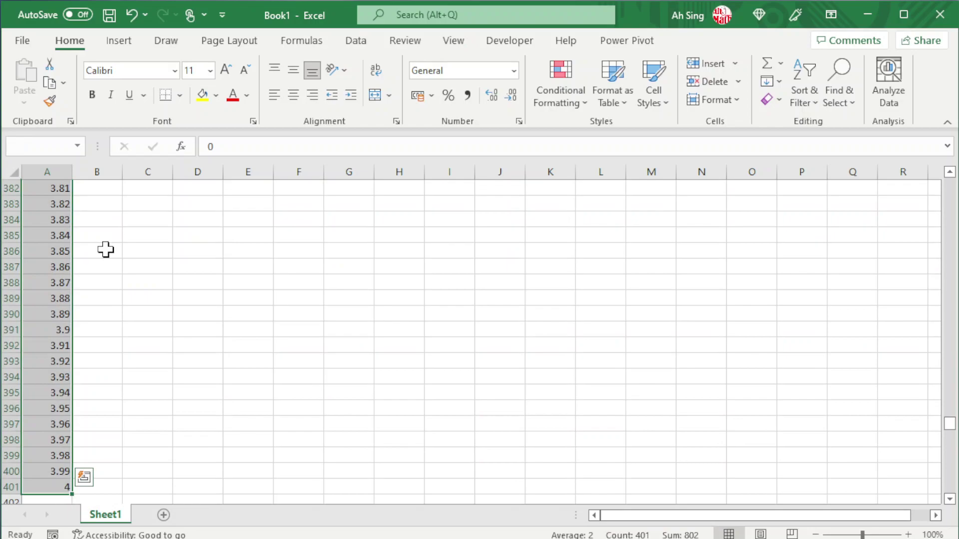
key("ctrl+c")
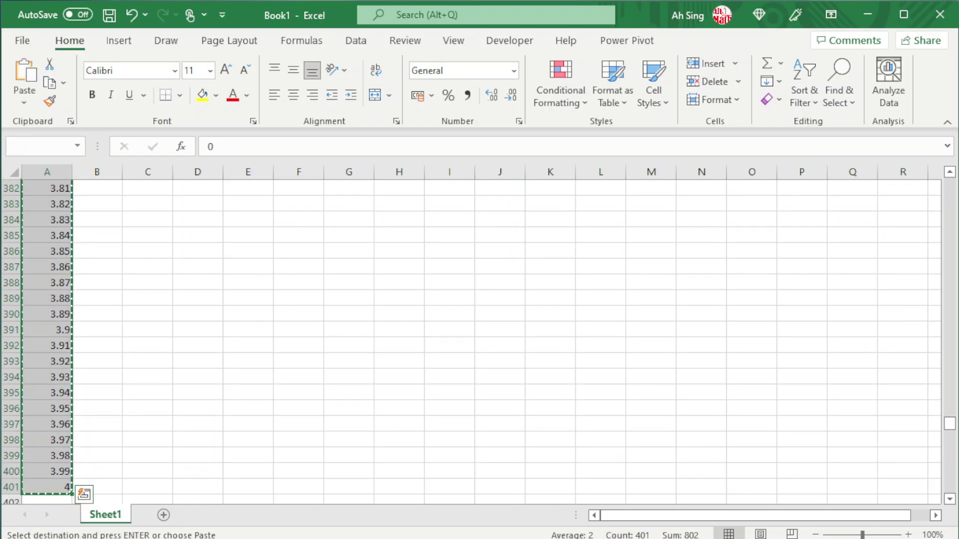
key("alt+Tab")
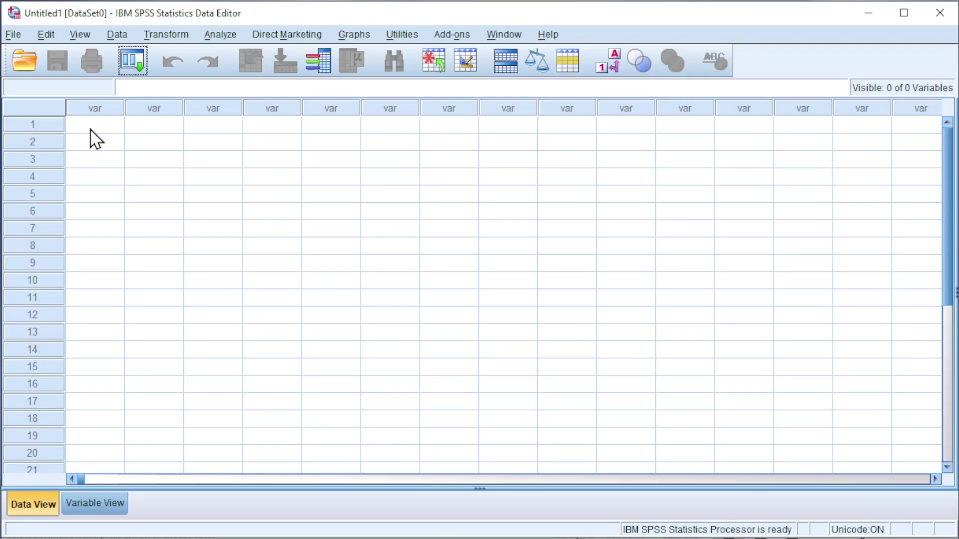
Step: Paste the 401 values into the first variable and rename VAR00001 to x
left_click(92, 128)
key("ctrl+v")
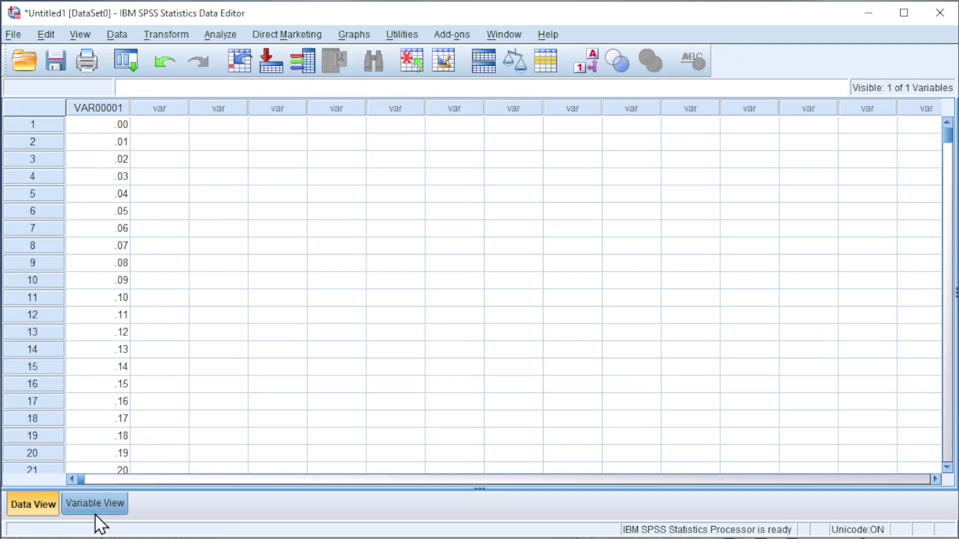
left_click(93, 503)
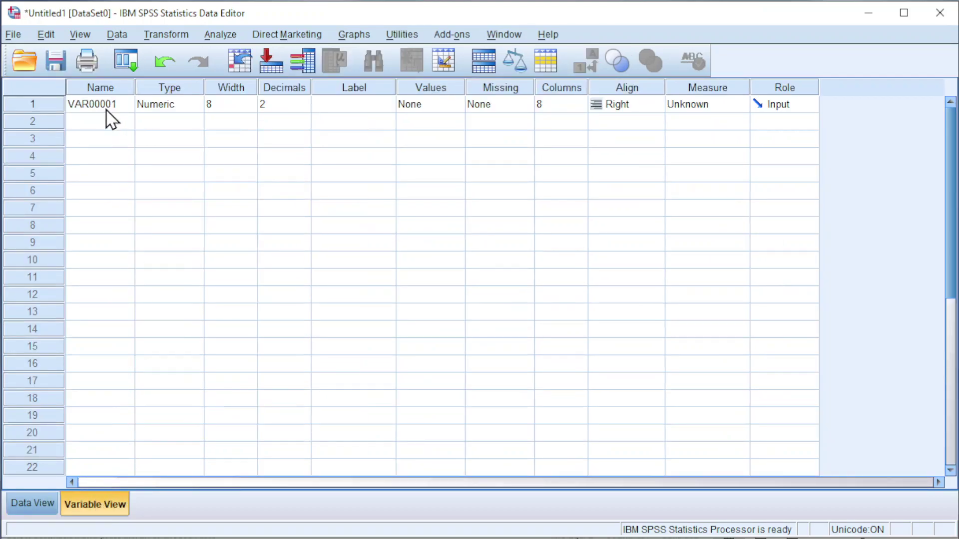
left_click(92, 106)
type("x")
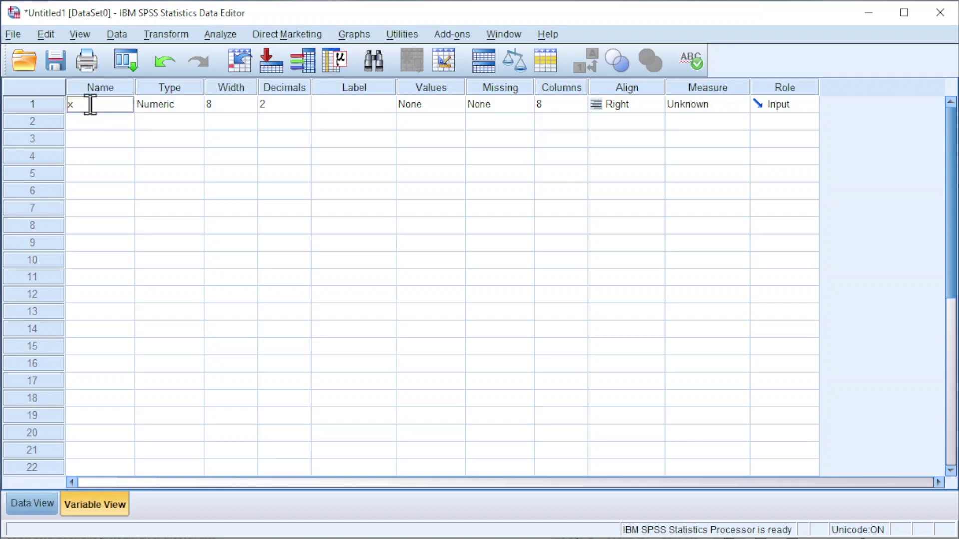
key("Return")
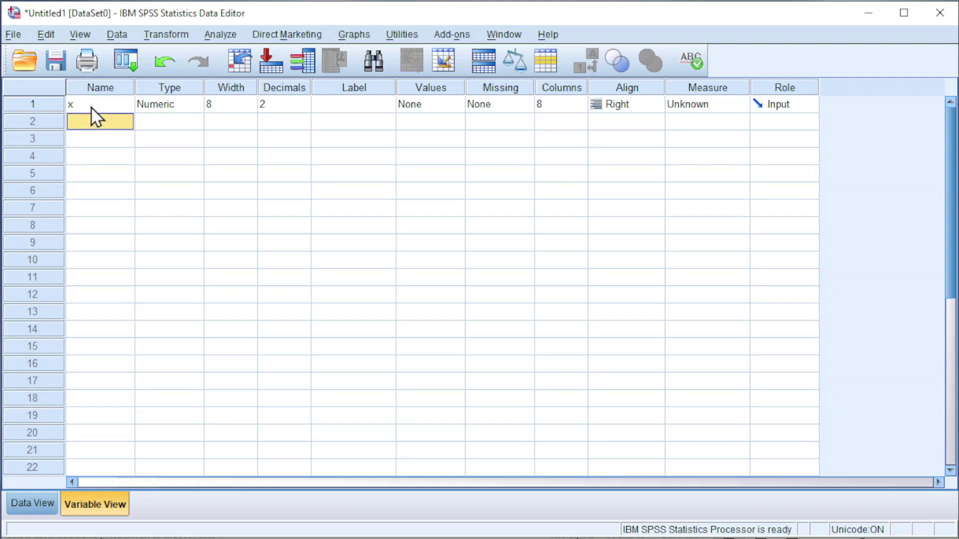
left_click(20, 502)
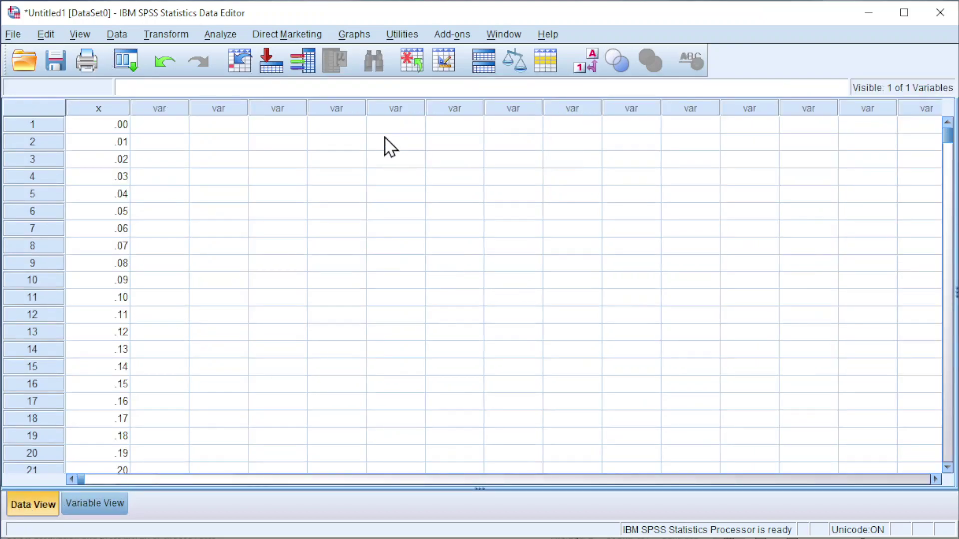
Step: Start a Compute Variable with Probability as the target variable
left_click(163, 34)
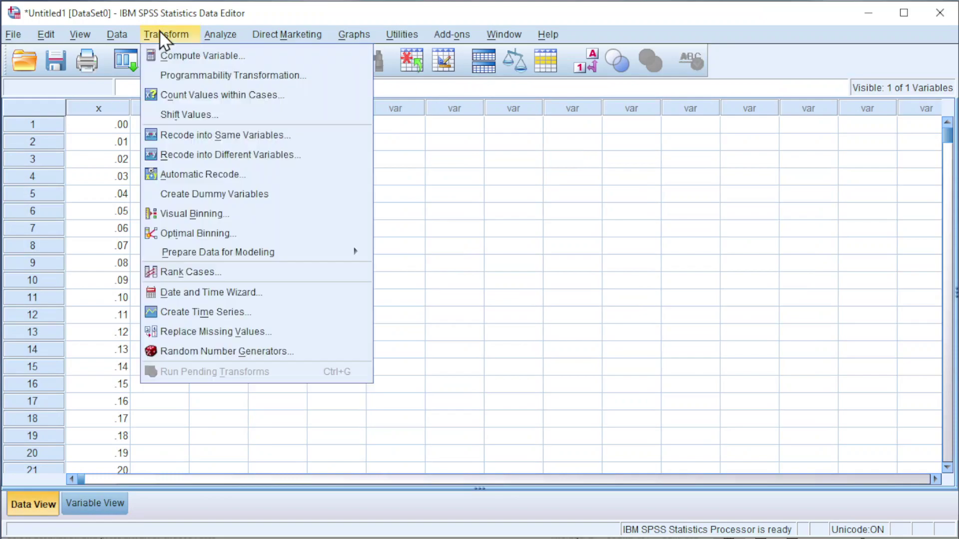
left_click(179, 54)
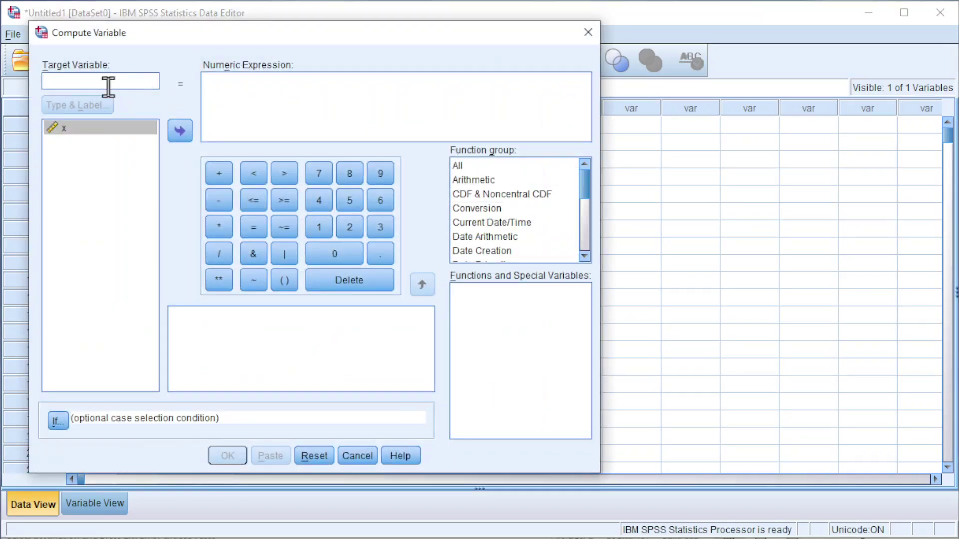
type("P")
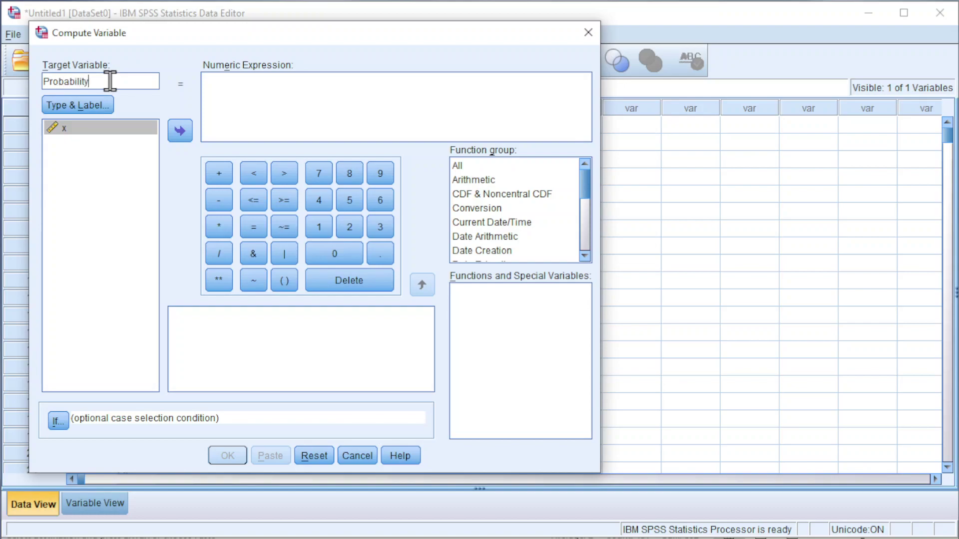
type("robability")
left_click(246, 82)
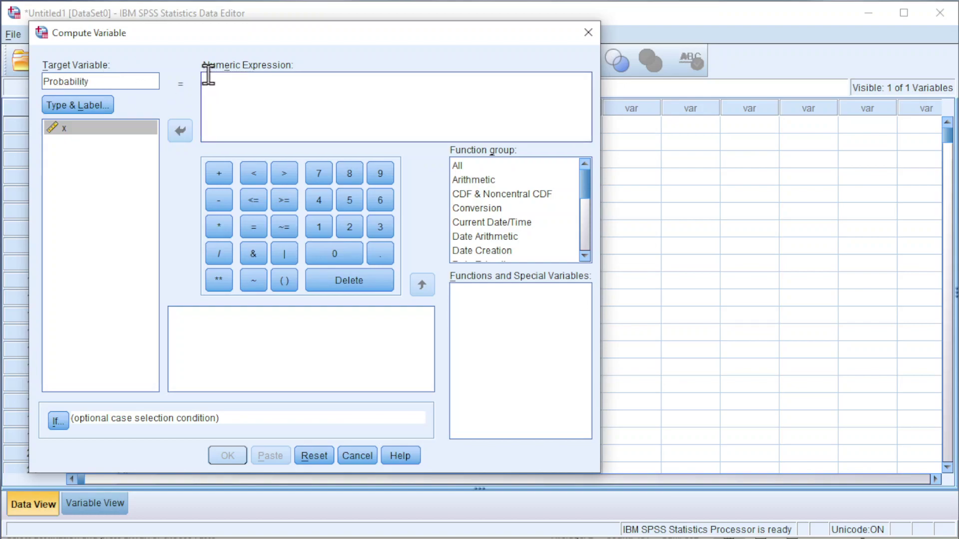
left_click(586, 256)
left_click(586, 256)
left_click(586, 256)
left_click(586, 256)
left_click(586, 256)
left_click(586, 257)
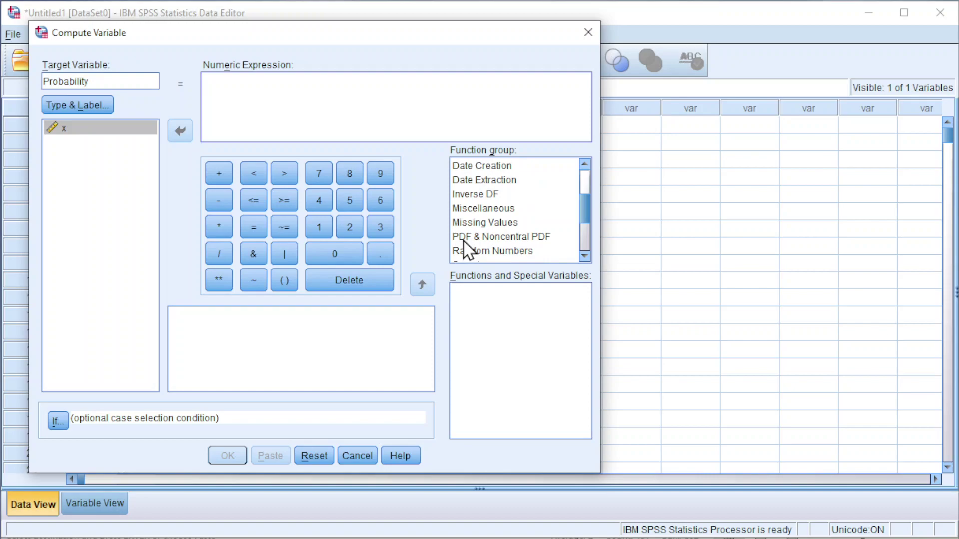
Step: Build the expression PDF.EXP(x,2.5) and compute the Probability column
left_click(484, 238)
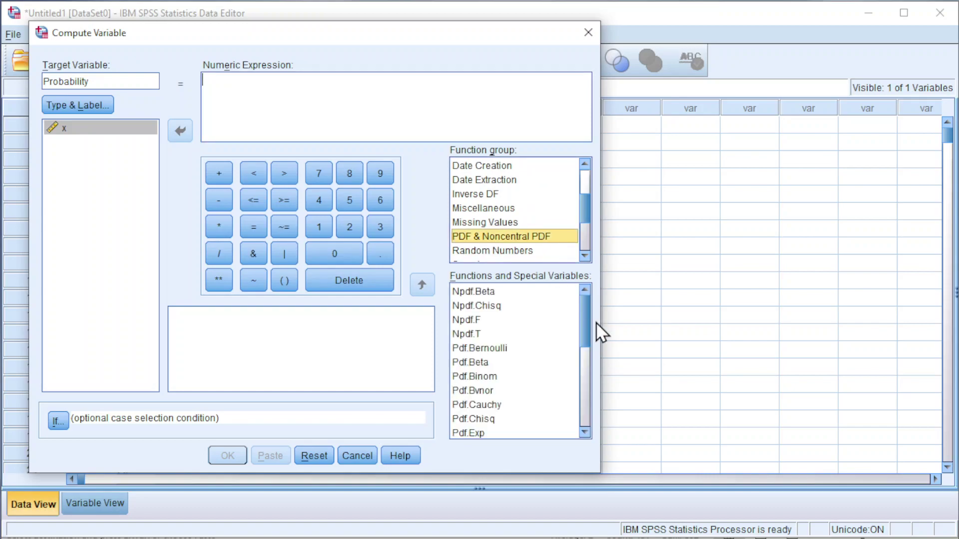
left_click(474, 433)
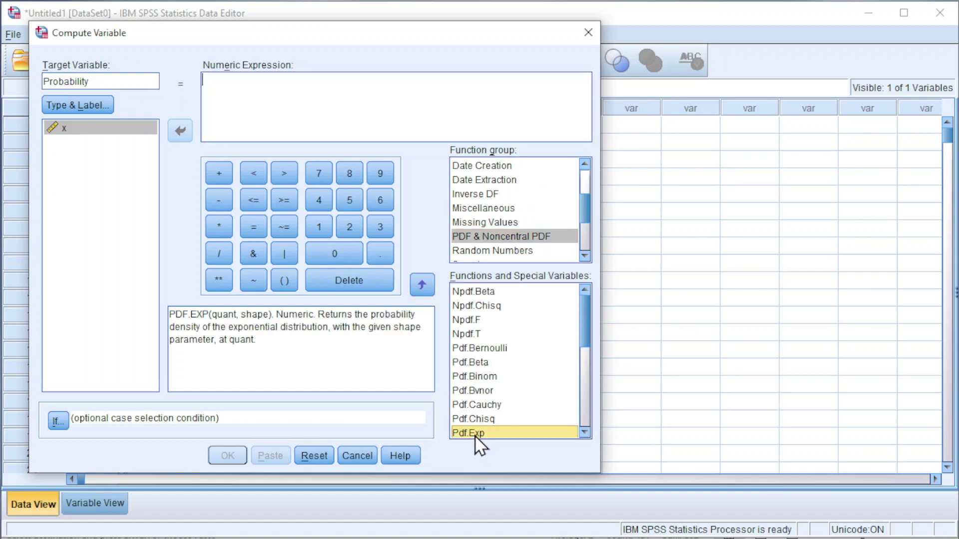
left_click(422, 284)
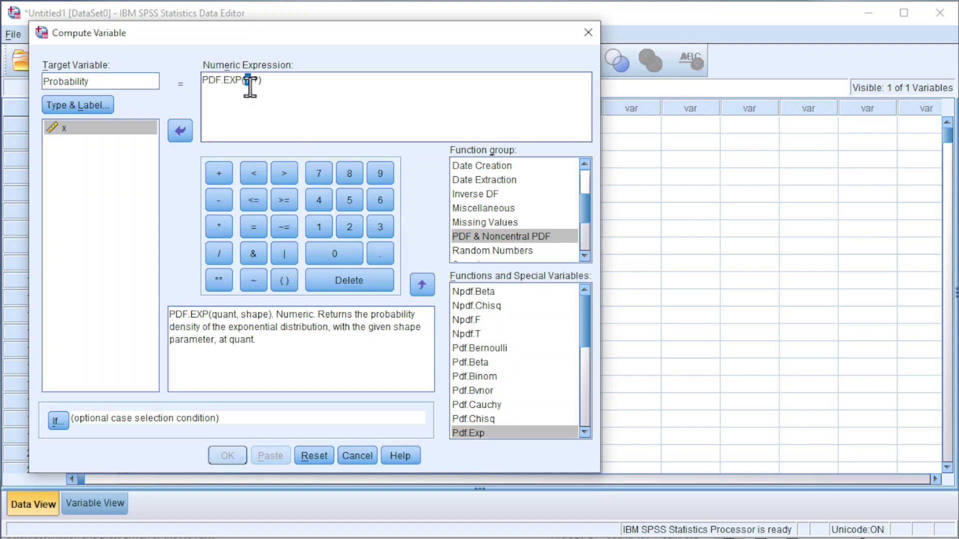
left_click(60, 129)
left_click(176, 129)
double_click(254, 79)
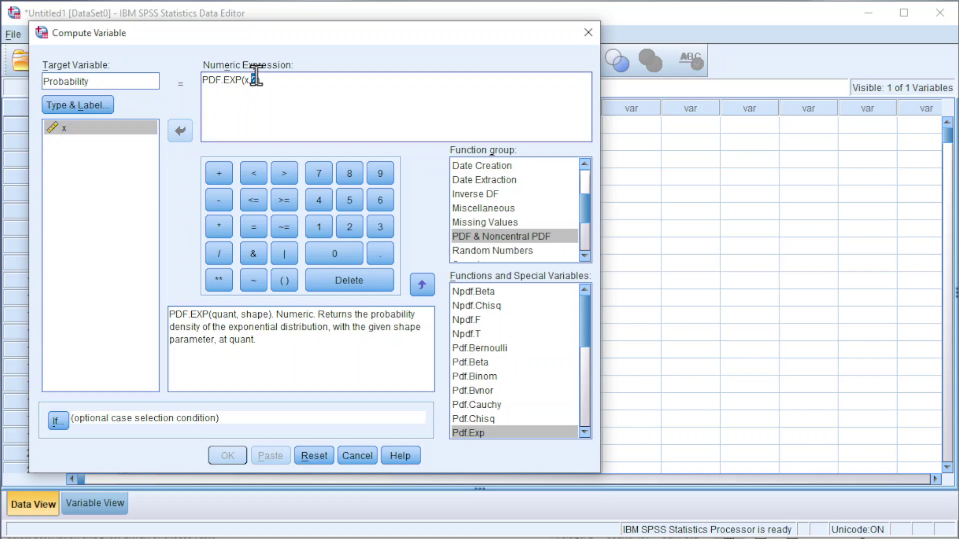
type("2.5")
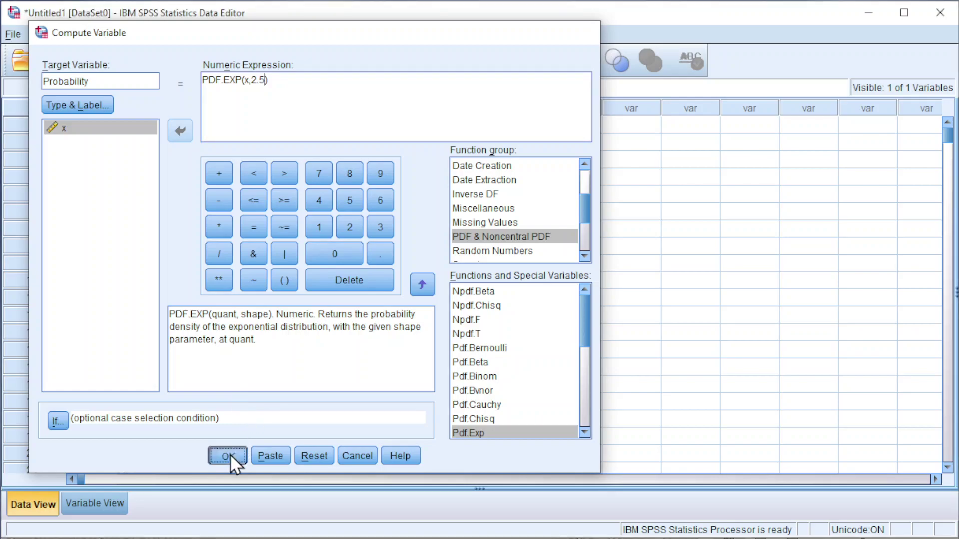
left_click(230, 454)
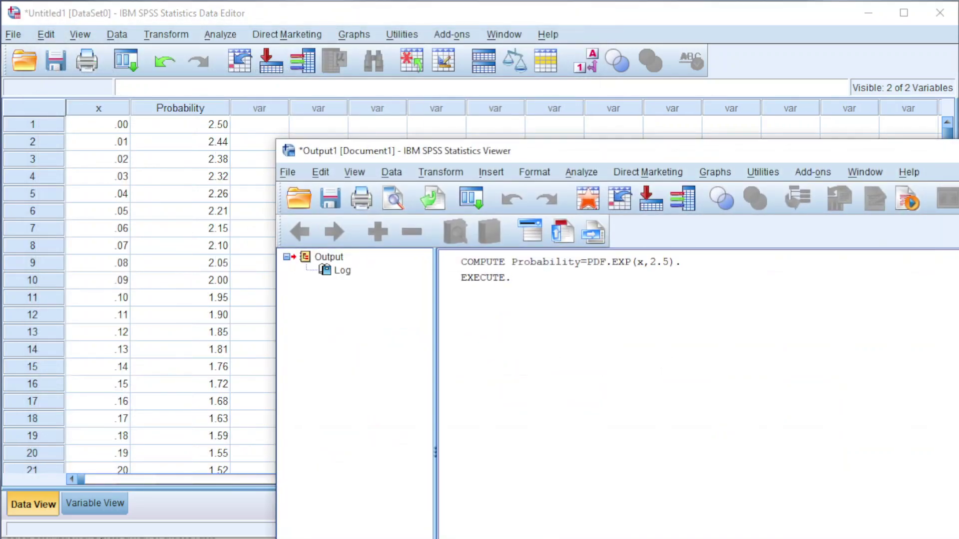
Step: Discard the output log and show Probability with 7 decimal places
key("alt+F4")
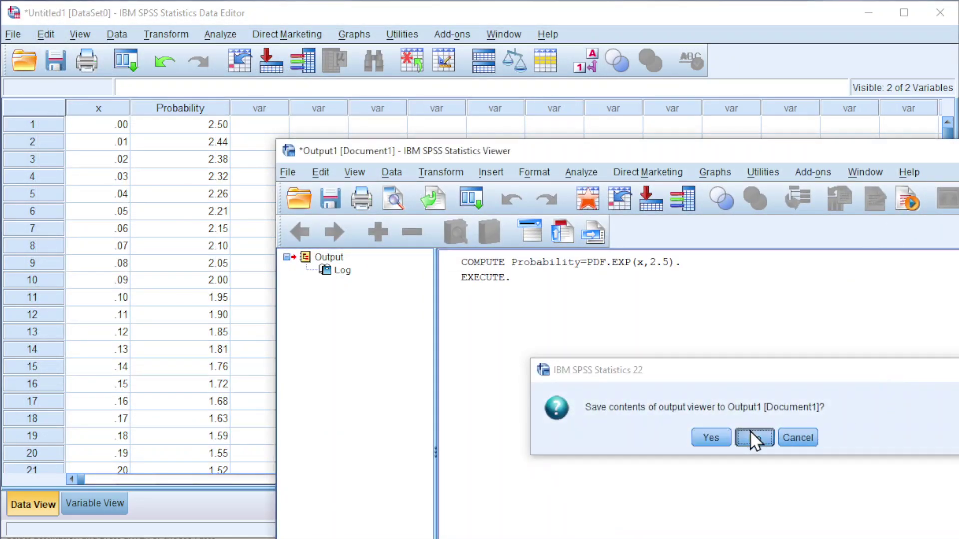
left_click(753, 437)
left_click(98, 505)
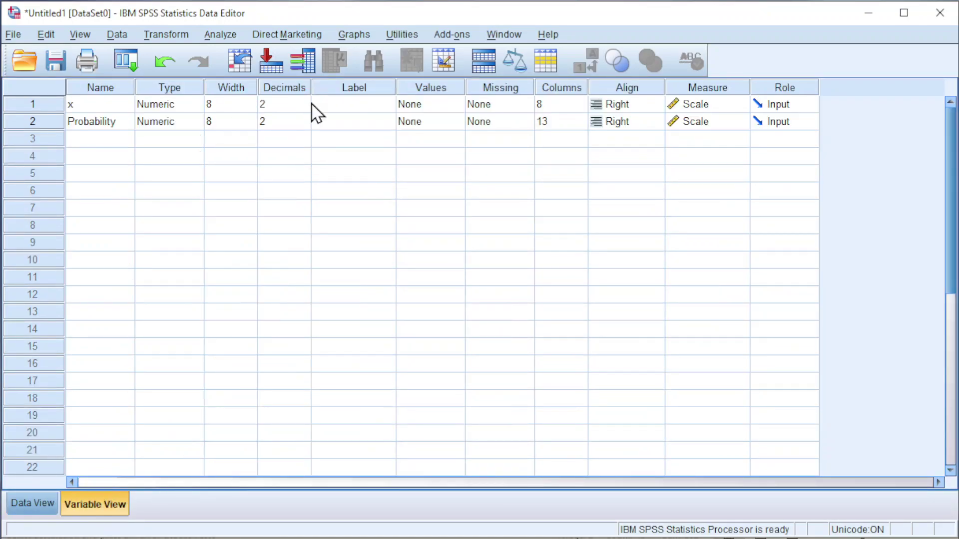
left_click(299, 122)
left_click(303, 119)
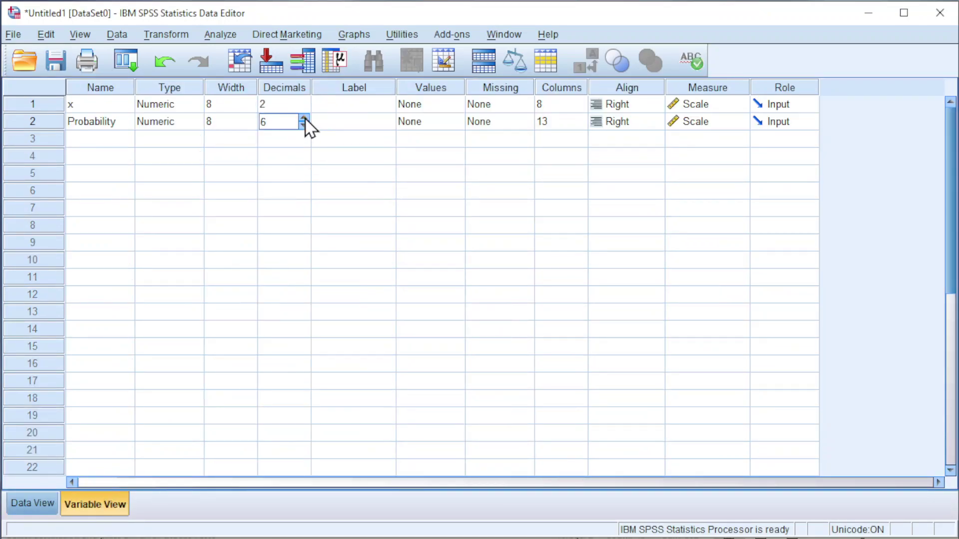
left_click(303, 118)
left_click(41, 501)
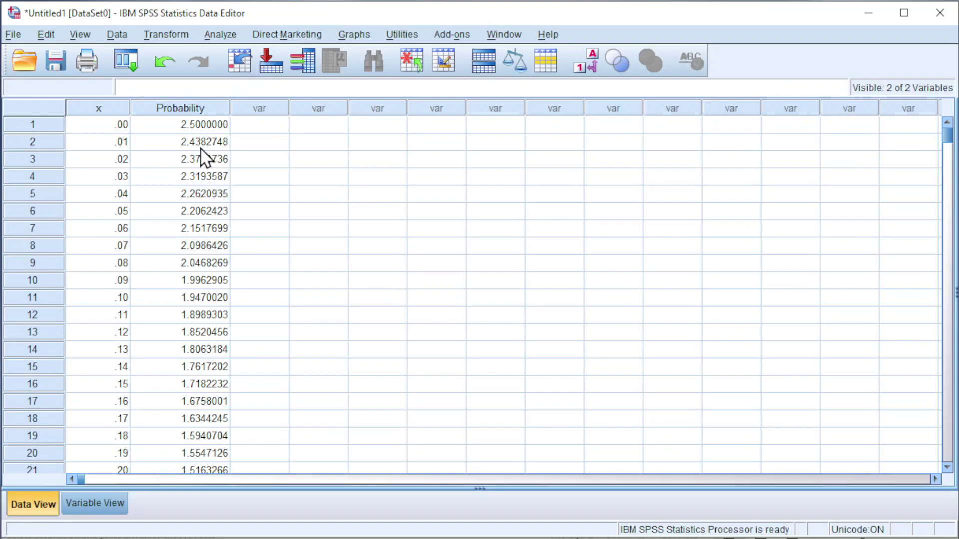
Step: Compute a Cumulative variable as CDF.EXP(x,2.5) by editing the previous expression
left_click(171, 34)
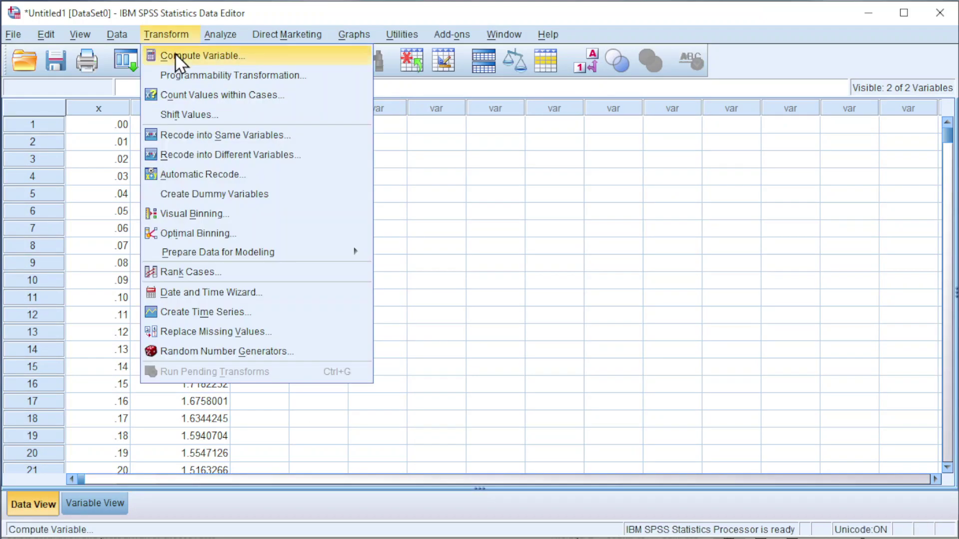
left_click(175, 56)
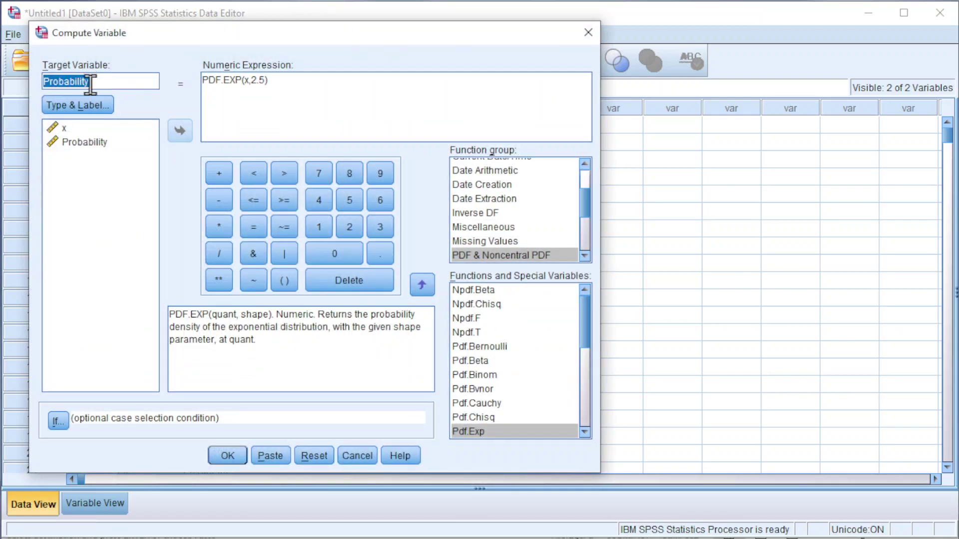
type("Cum")
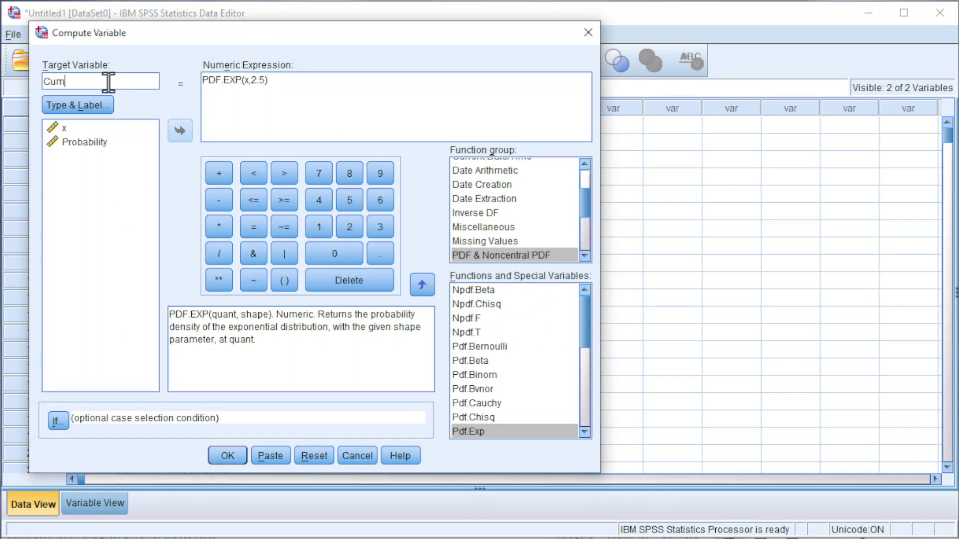
type("ulative")
left_click(204, 80)
key("Delete")
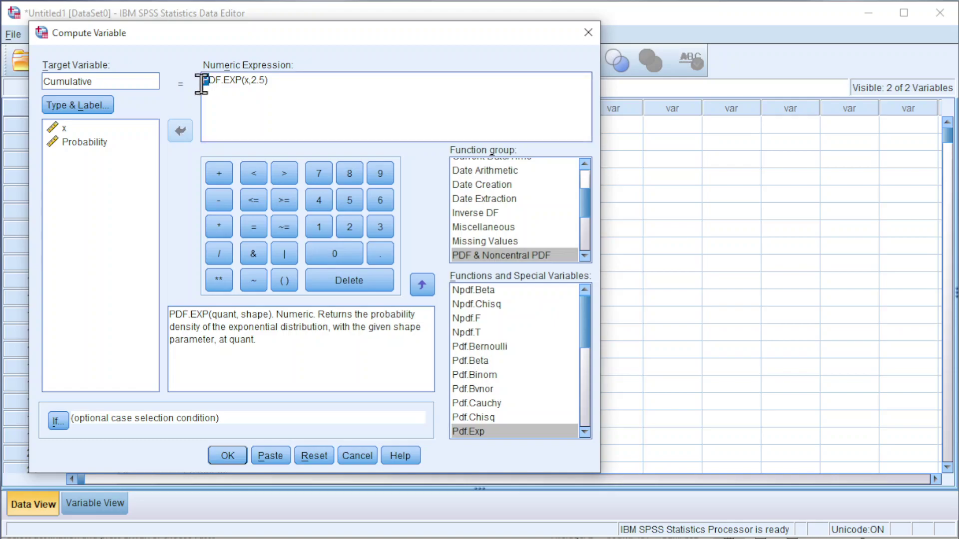
type("C")
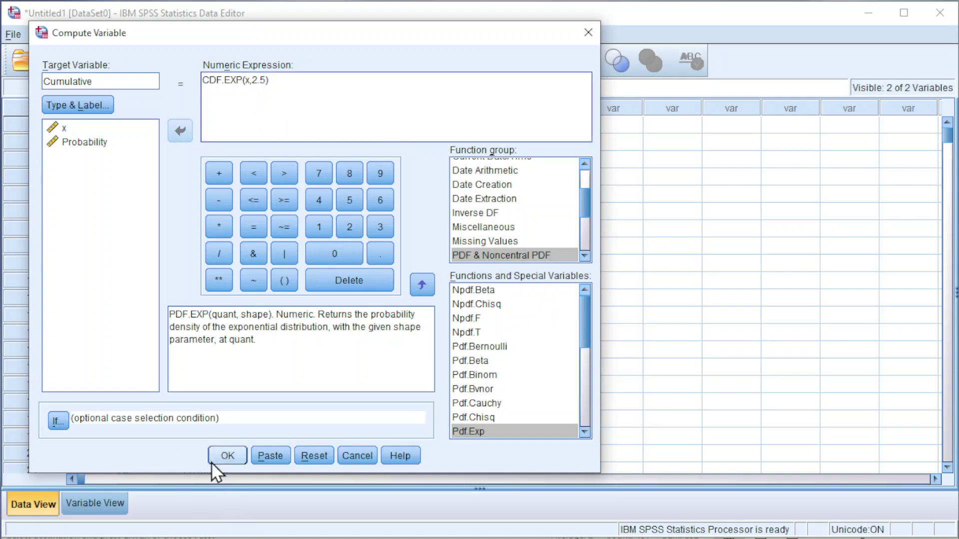
left_click(225, 455)
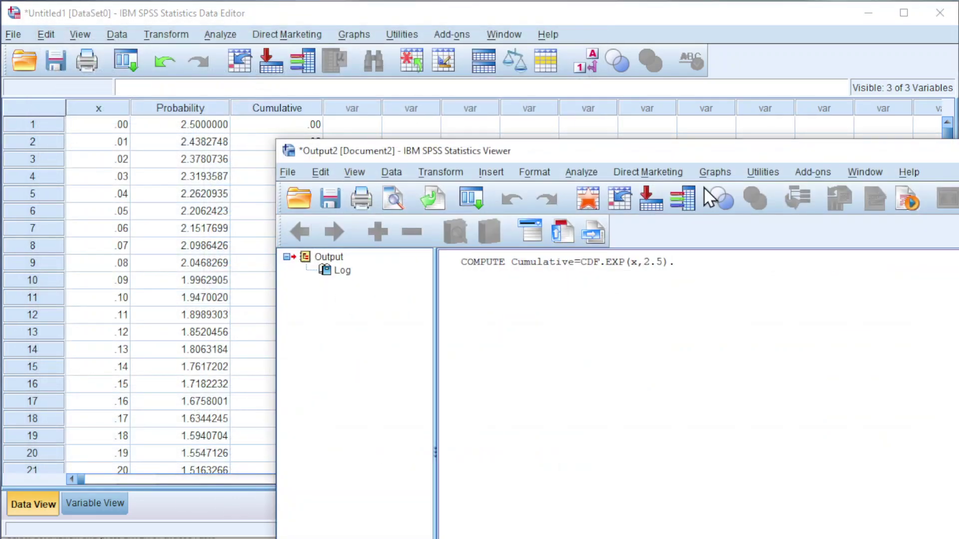
Step: Discard the output log and show Cumulative with 7 decimal places
key("alt+F4")
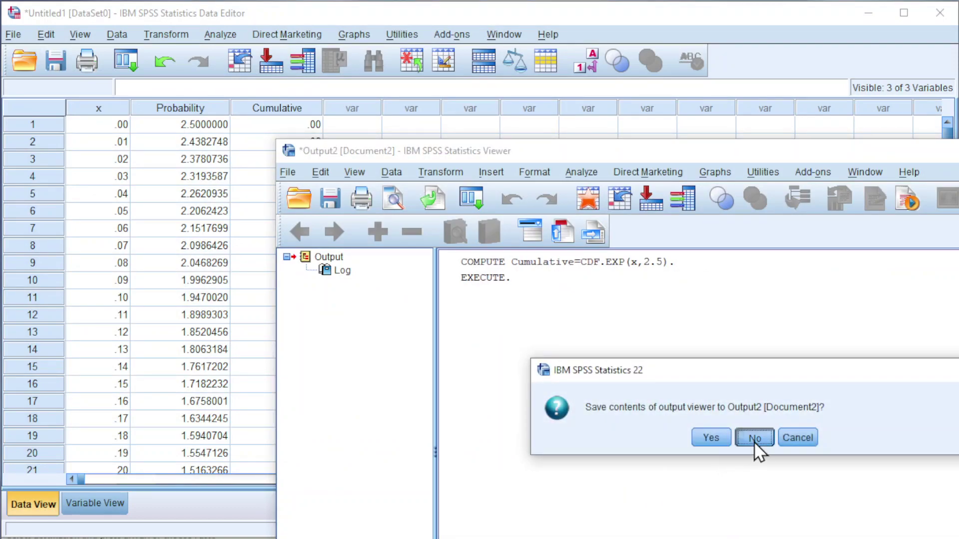
left_click(754, 439)
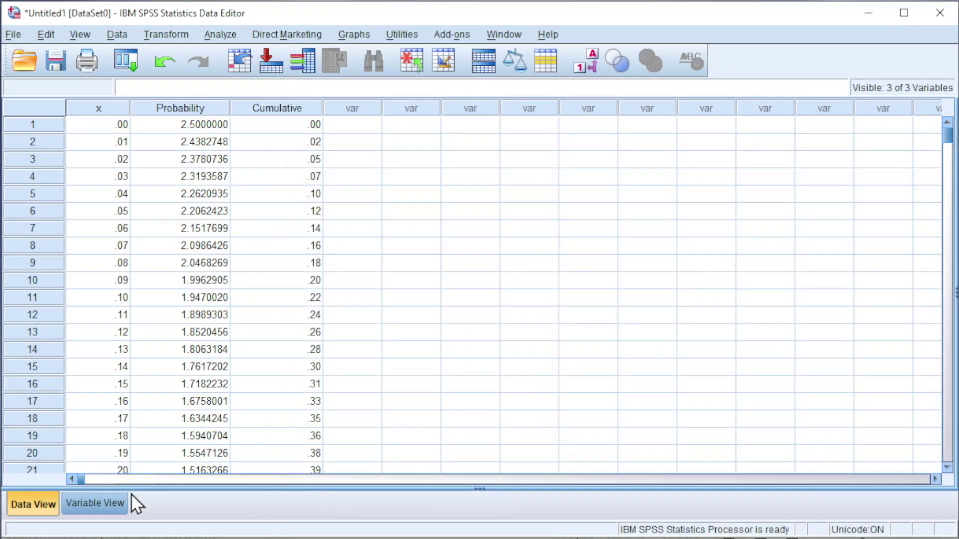
left_click(86, 505)
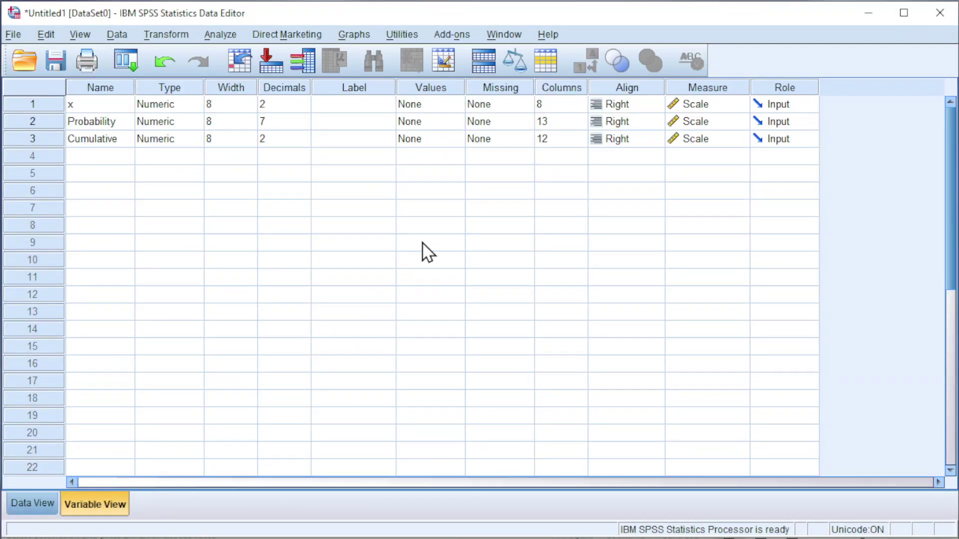
left_click(306, 135)
left_click(304, 136)
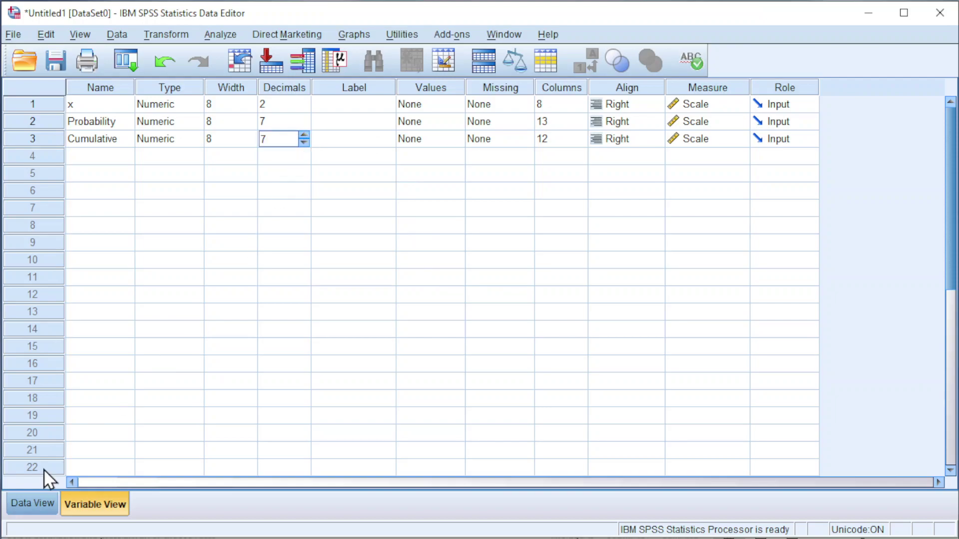
left_click(25, 500)
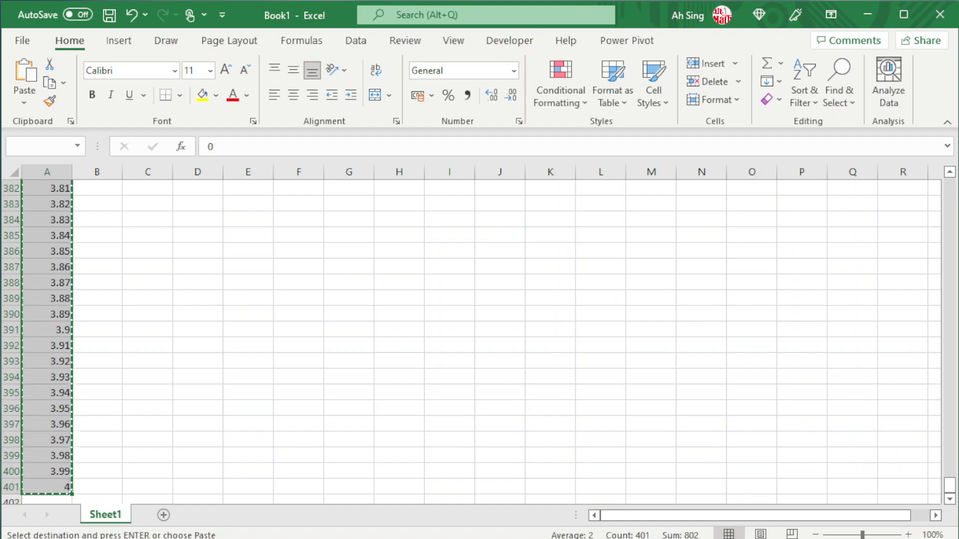
Step: In Excel, fill column B from 0 to 1 in 0.01 steps and copy B1:B101
key("ctrl+Up")
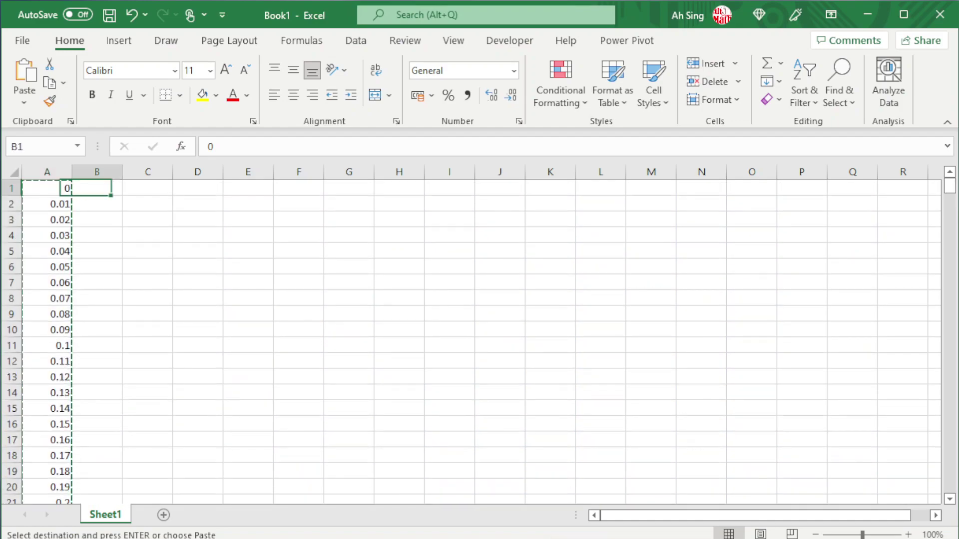
type("0")
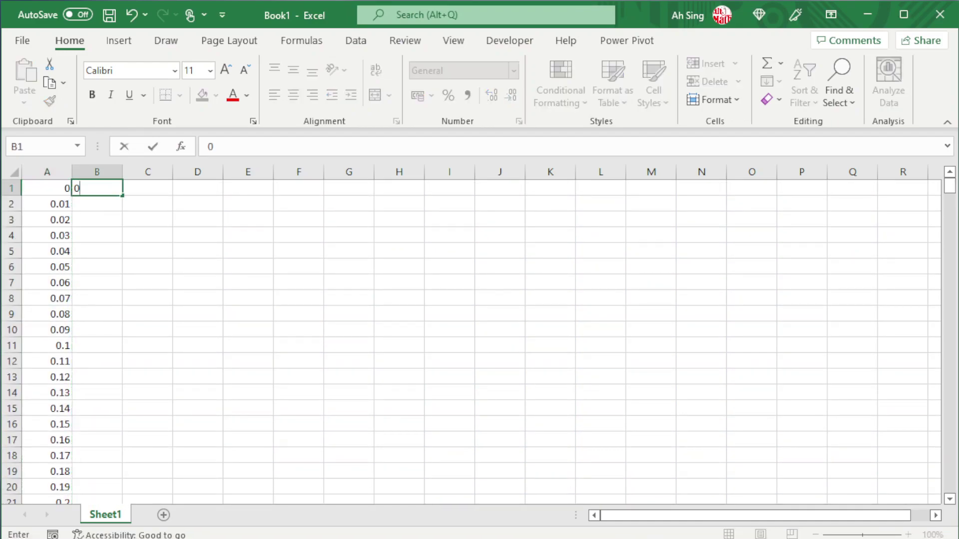
key("Return")
left_click(109, 190)
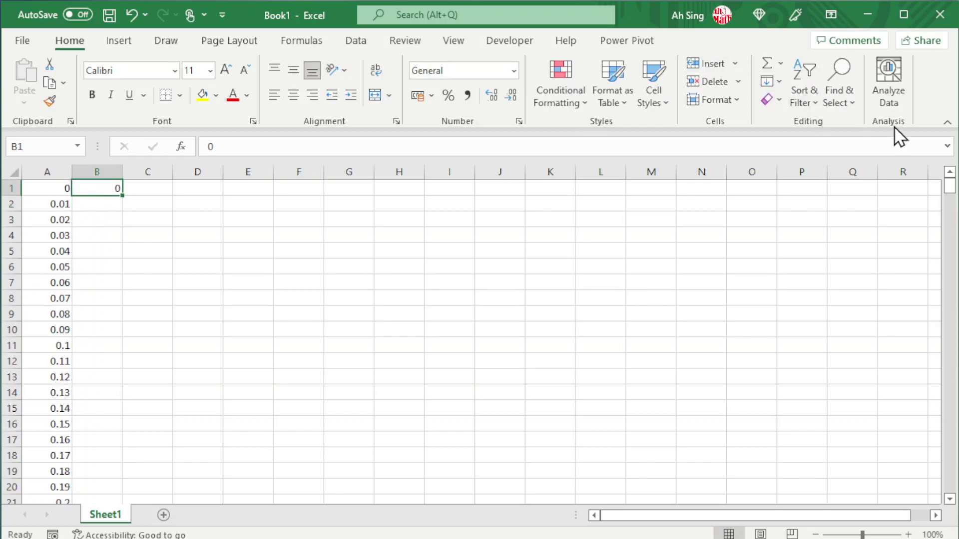
left_click(769, 82)
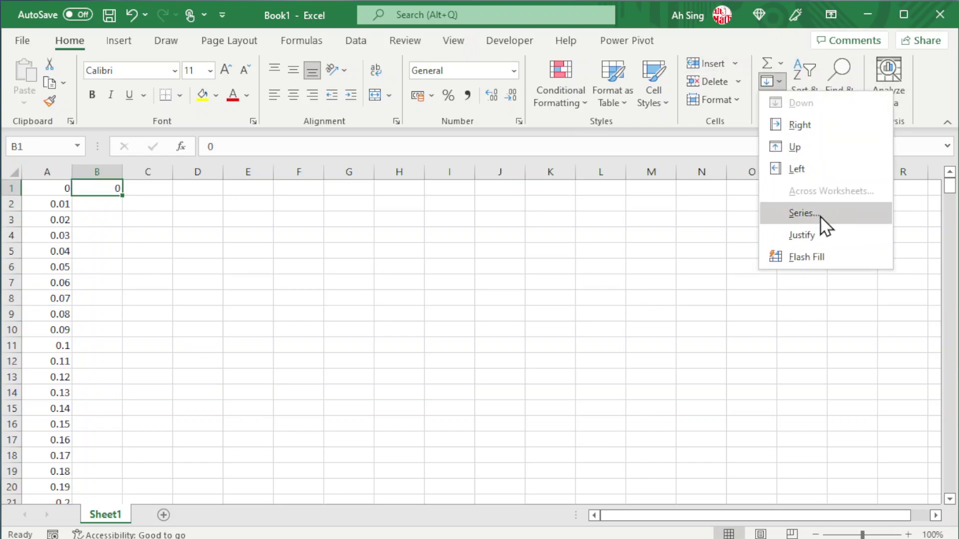
left_click(803, 214)
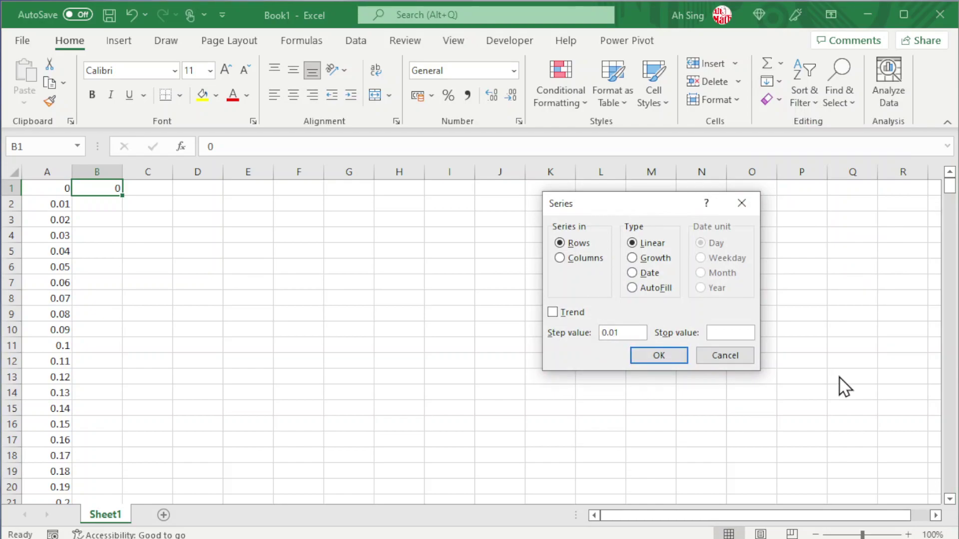
left_click(579, 260)
left_click(730, 331)
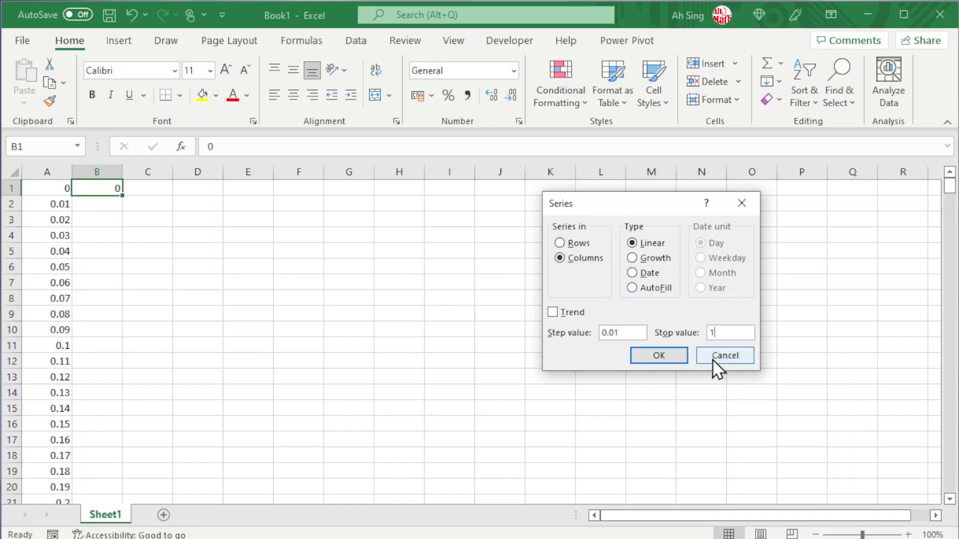
left_click(646, 355)
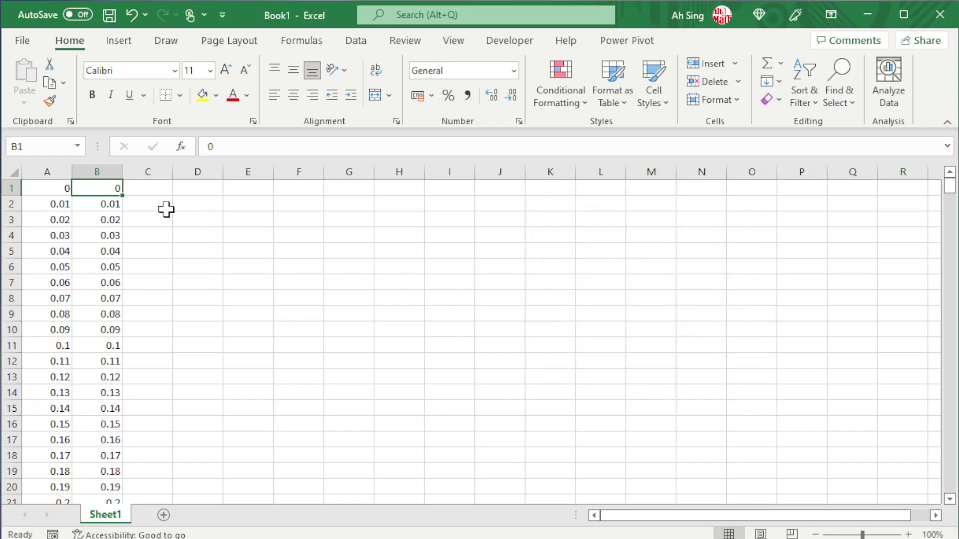
key("ctrl+shift+Down")
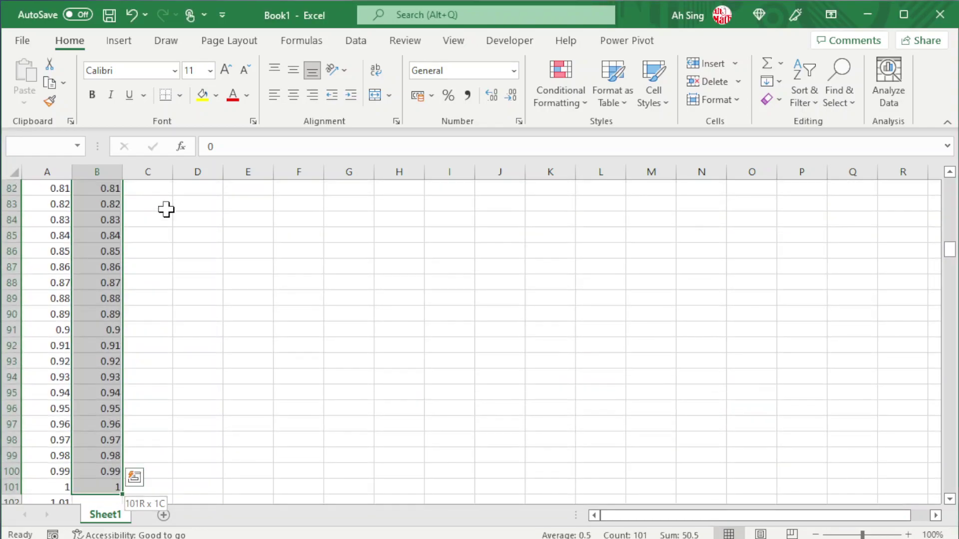
key("ctrl+c")
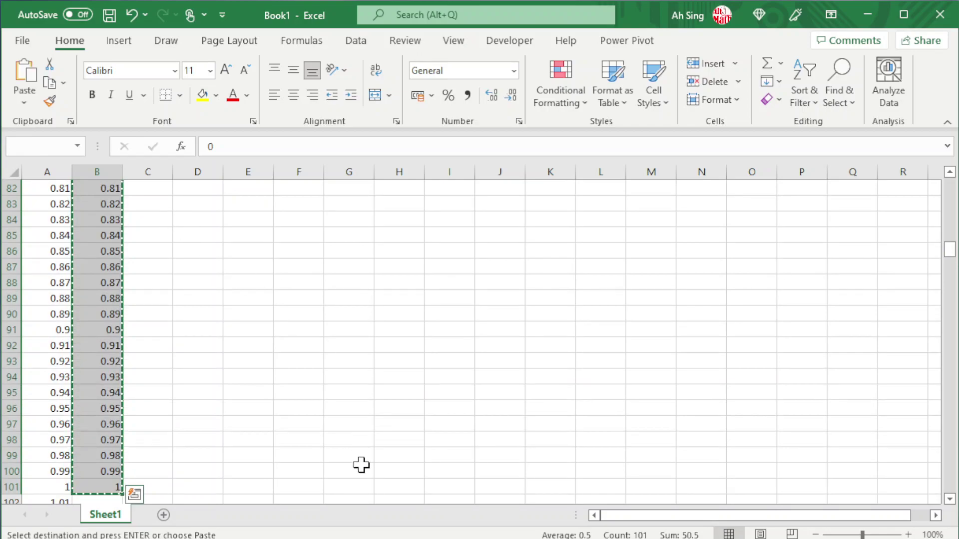
Step: Paste the 101 values into a fourth SPSS variable and name it Area
key("alt+Tab")
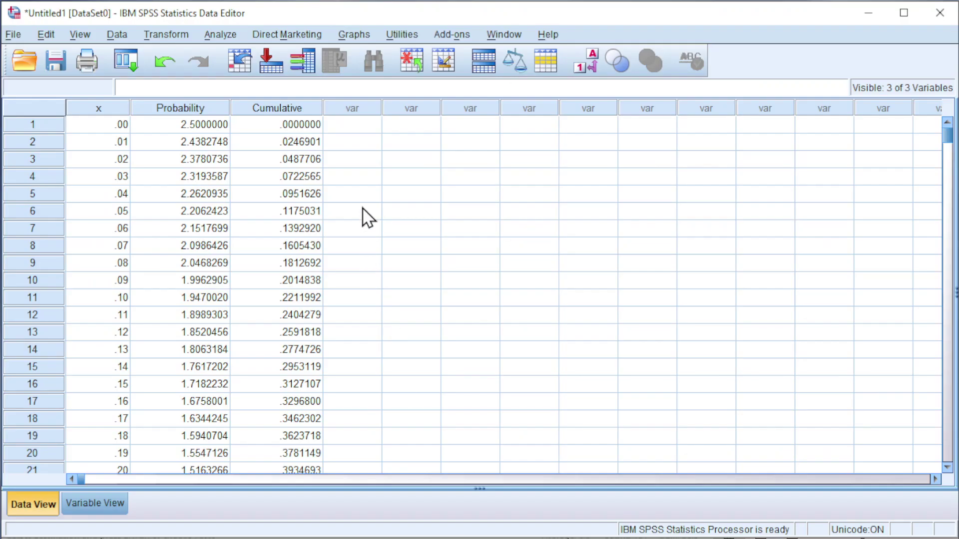
left_click(356, 120)
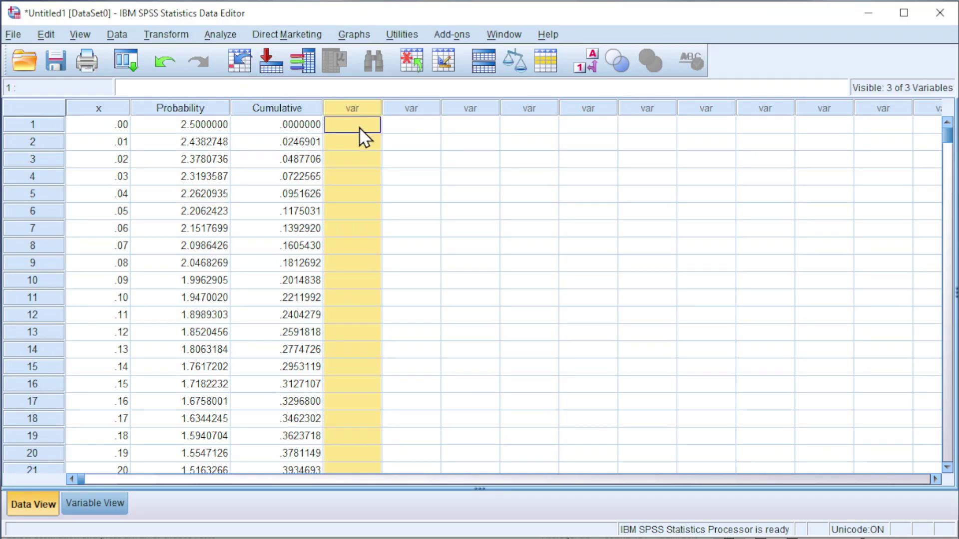
key("ctrl+v")
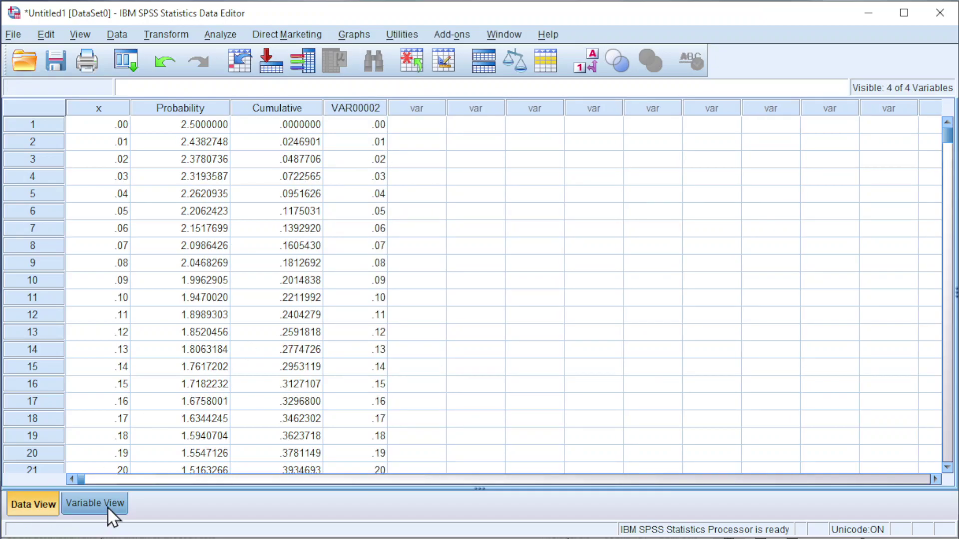
left_click(107, 507)
left_click(92, 156)
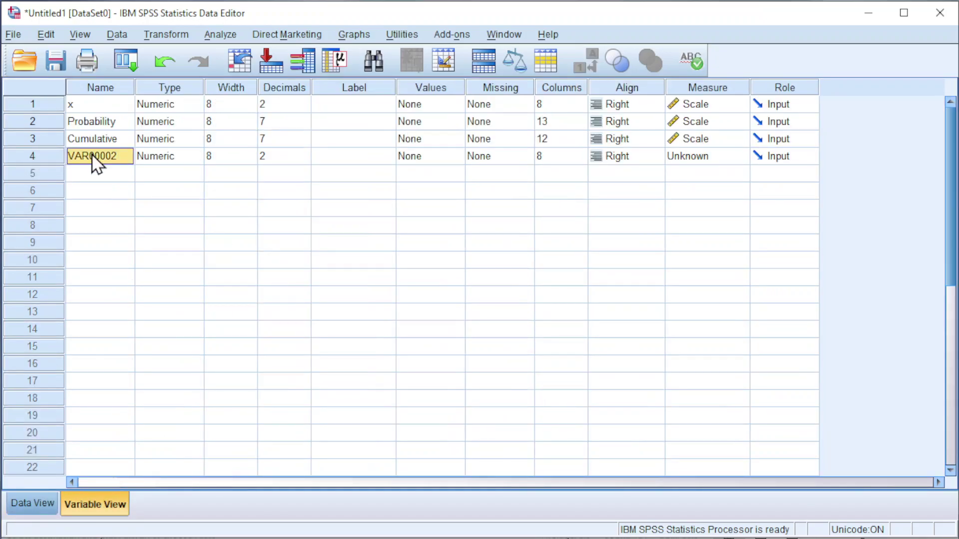
type("Area")
key("Return")
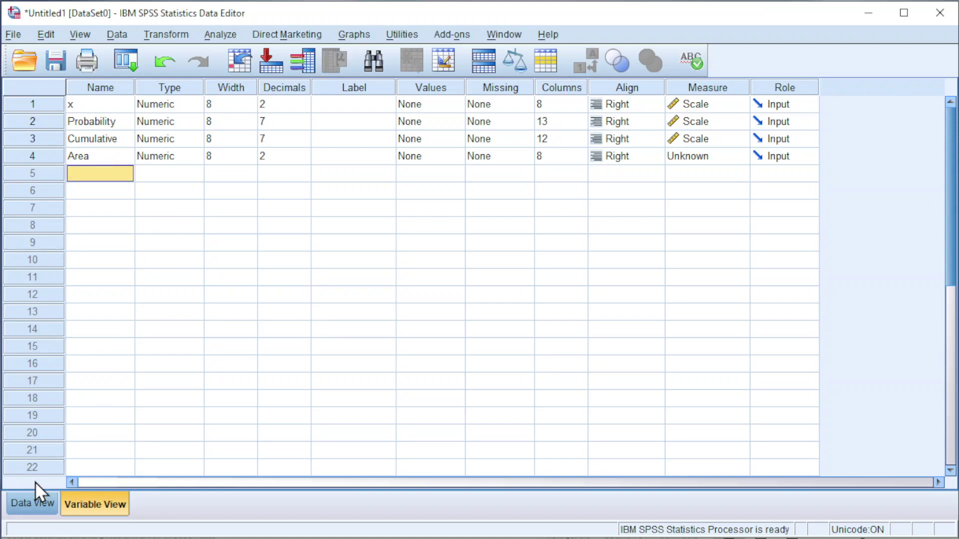
left_click(27, 503)
Step: Compute an Inverse variable as IDF.EXP(Area,2.5) by editing the previous expression
left_click(172, 34)
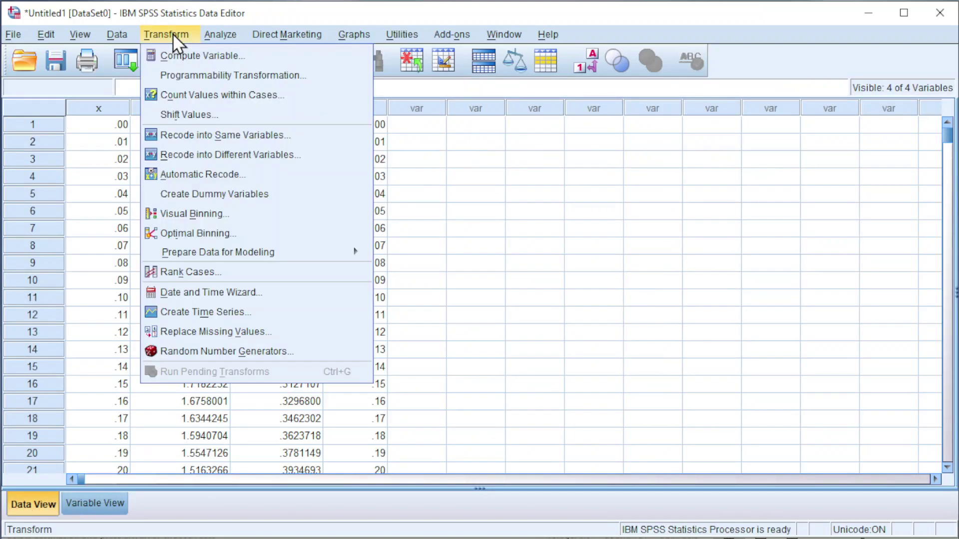
left_click(193, 55)
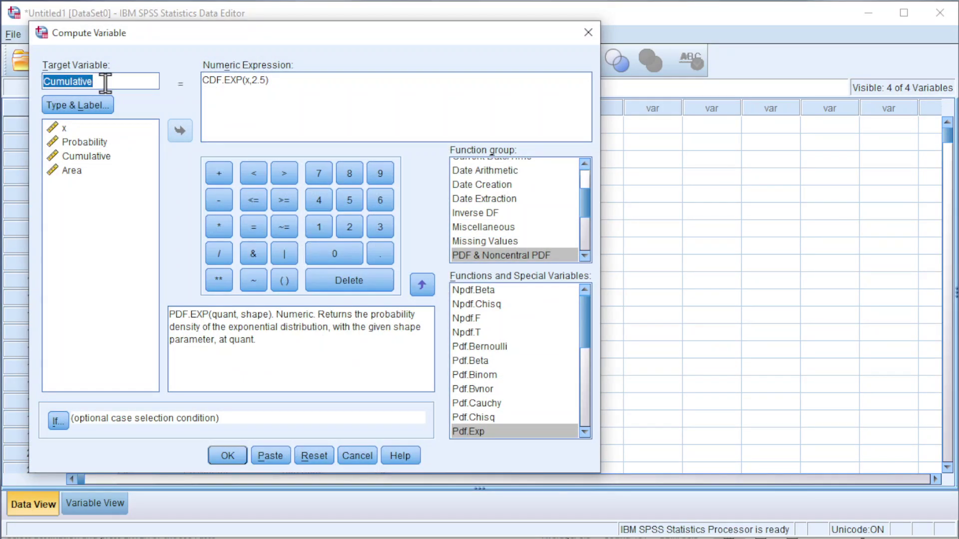
key("BackSpace")
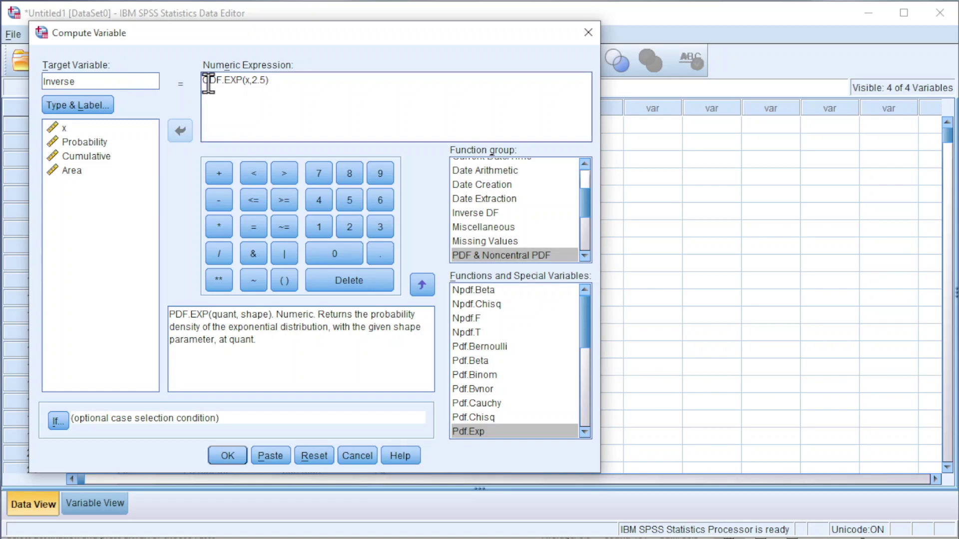
left_click_drag(209, 80, 201, 82)
key("BackSpace")
left_click_drag(246, 80, 239, 80)
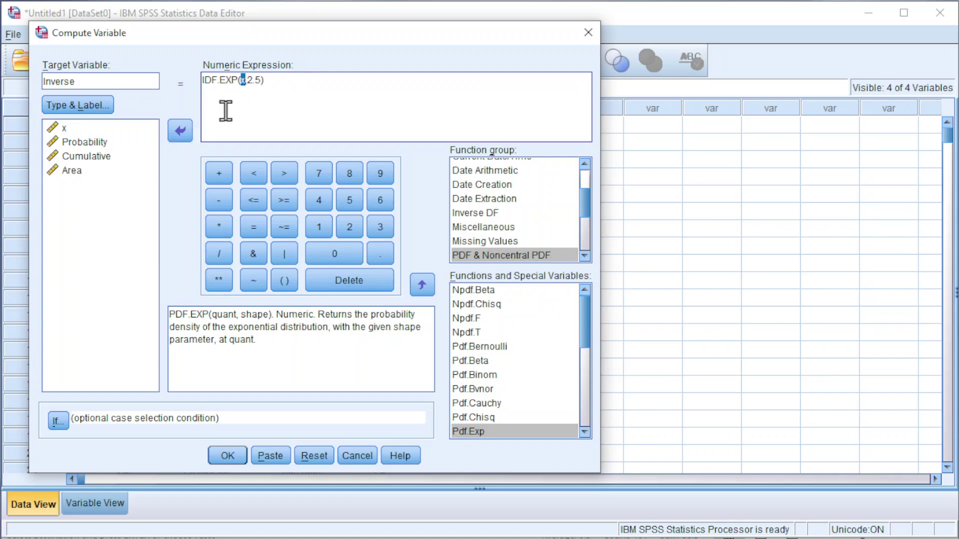
key("BackSpace")
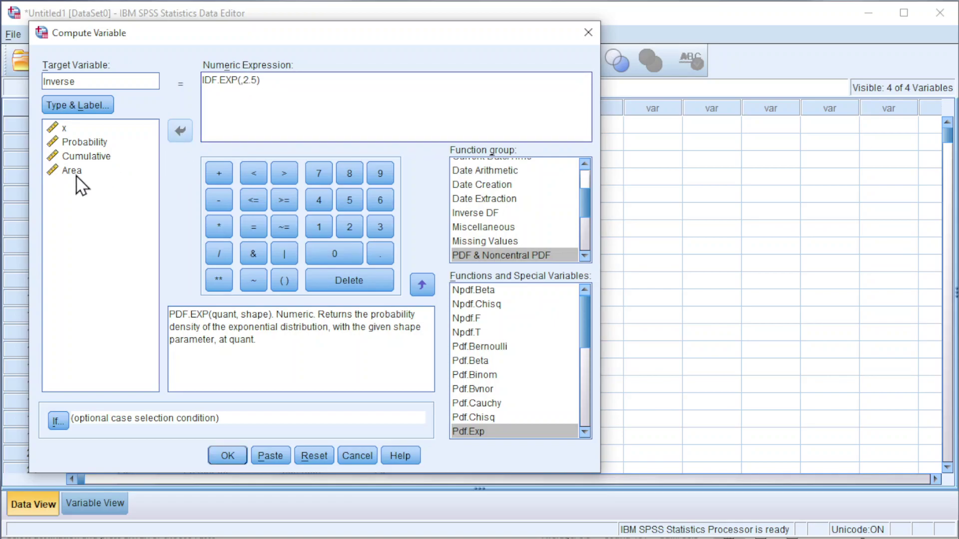
left_click(70, 172)
left_click(180, 132)
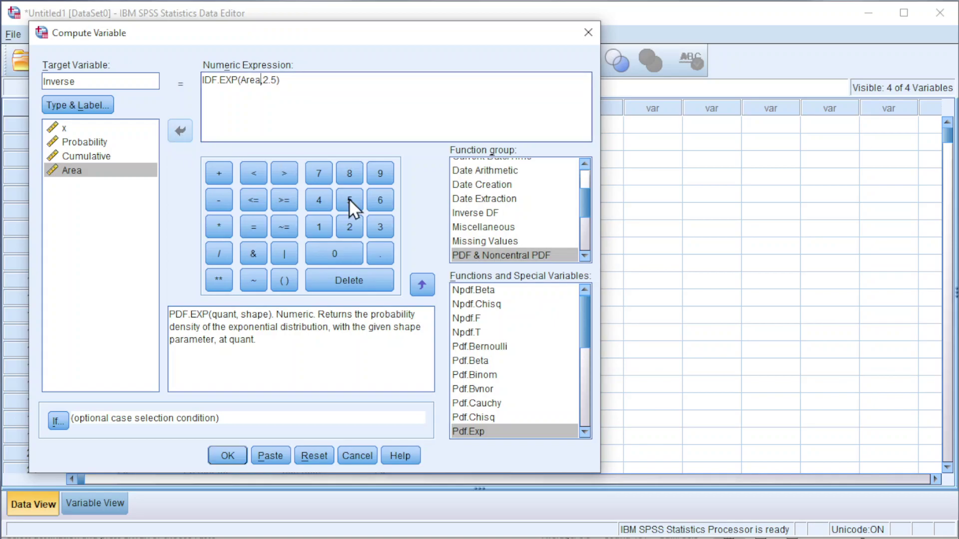
left_click(232, 457)
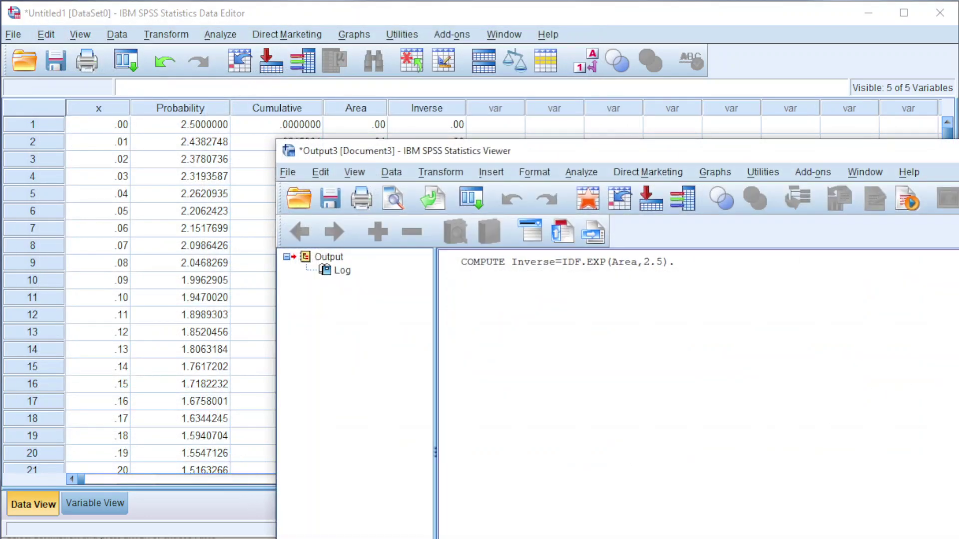
Step: Discard the output and show Inverse with 7 decimal places
key("alt+F4")
left_click(753, 436)
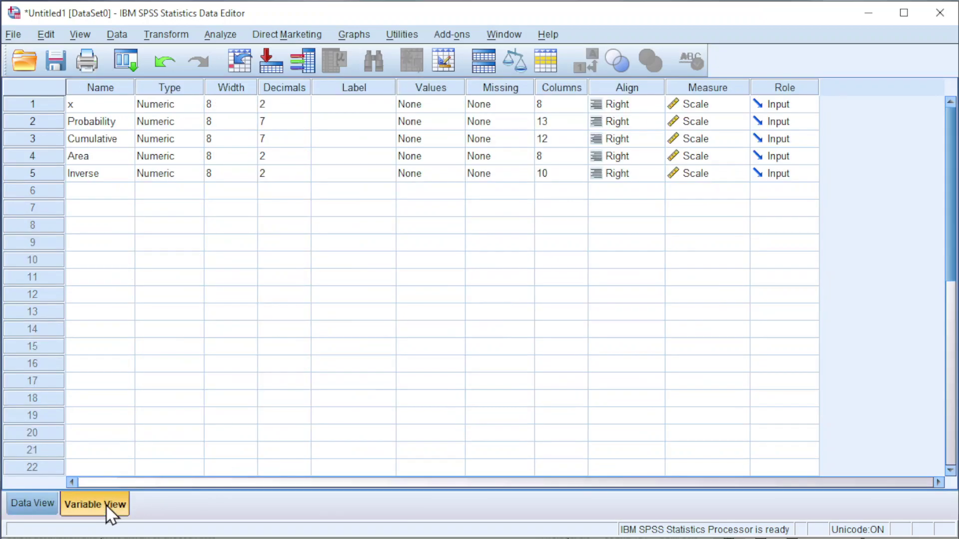
left_click(302, 173)
left_click(303, 170)
left_click(303, 170)
left_click(303, 170)
left_click(304, 170)
left_click(303, 171)
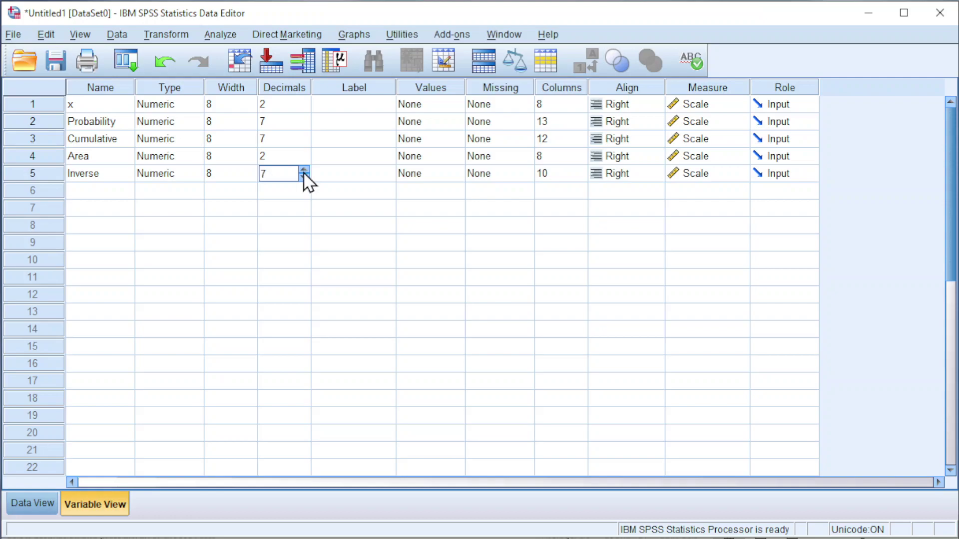
left_click(37, 504)
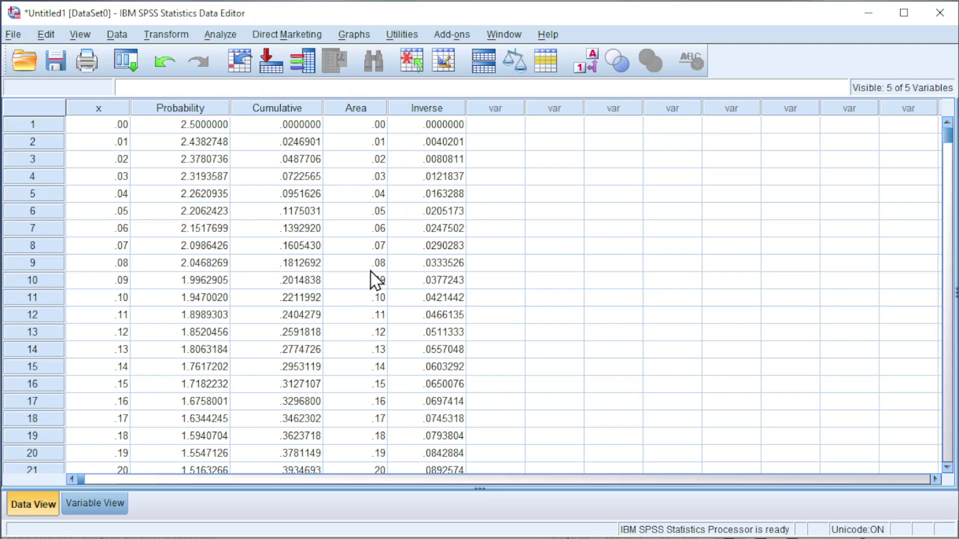
Step: Start a simple legacy bar chart with x on the category axis
left_click(353, 34)
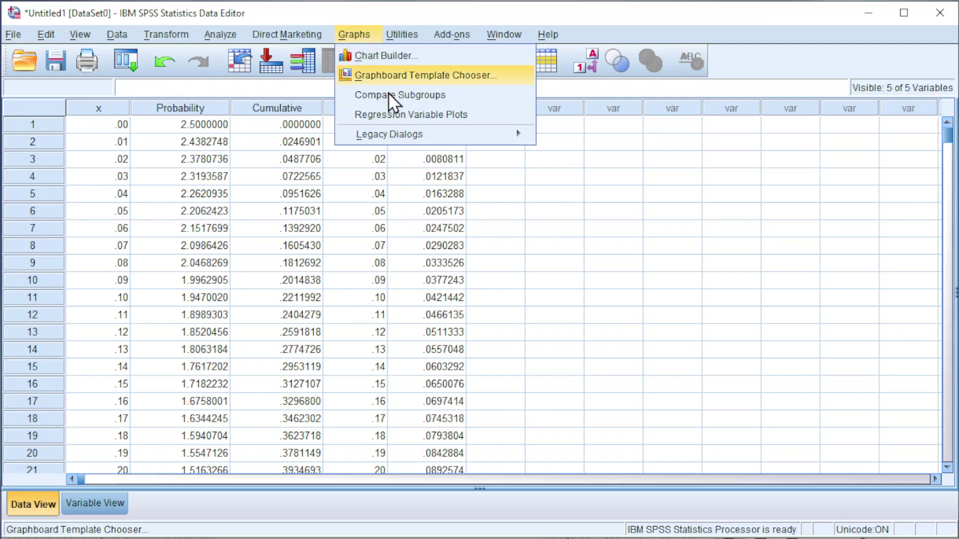
mouse_move(402, 138)
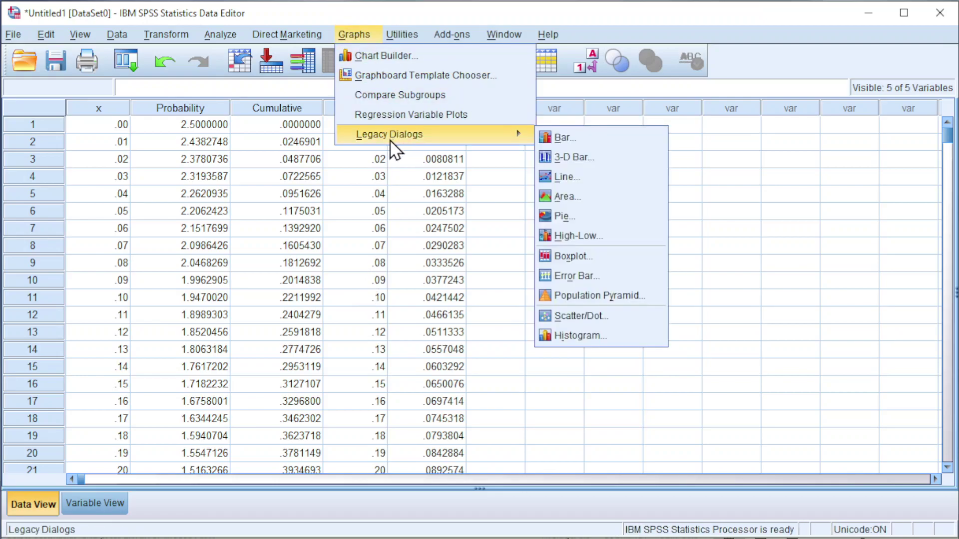
left_click(569, 139)
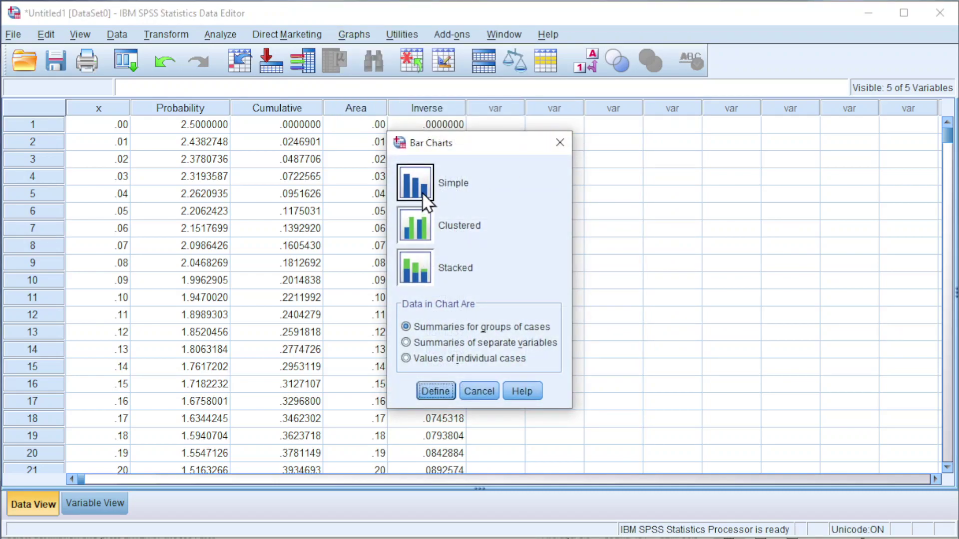
left_click(433, 391)
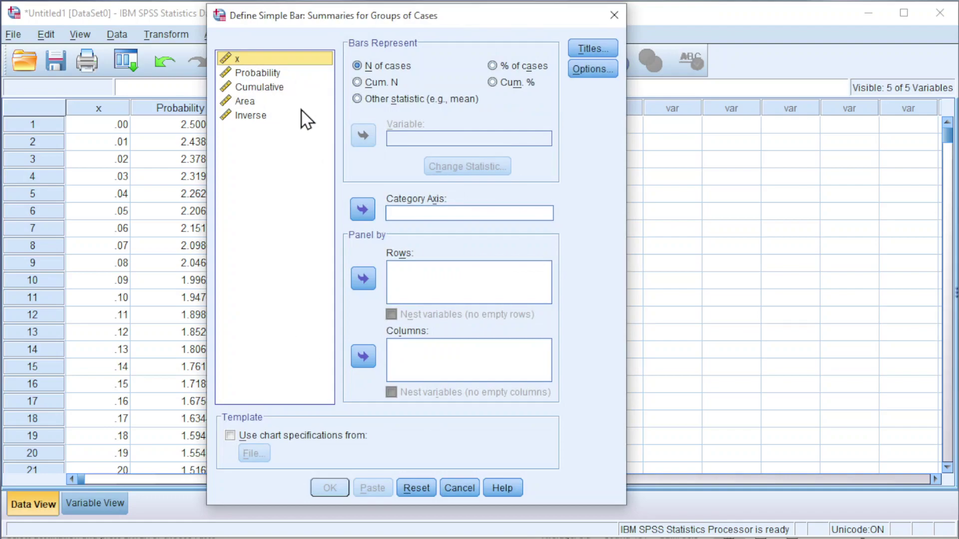
left_click(364, 211)
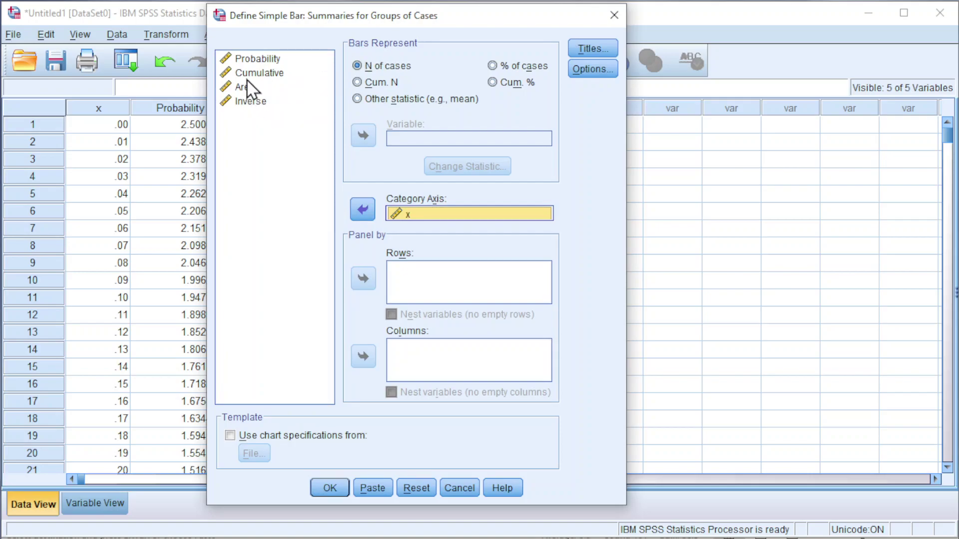
Step: Make the bars show the sum of Probability, leave titles empty, and create the chart
left_click(373, 100)
left_click(257, 59)
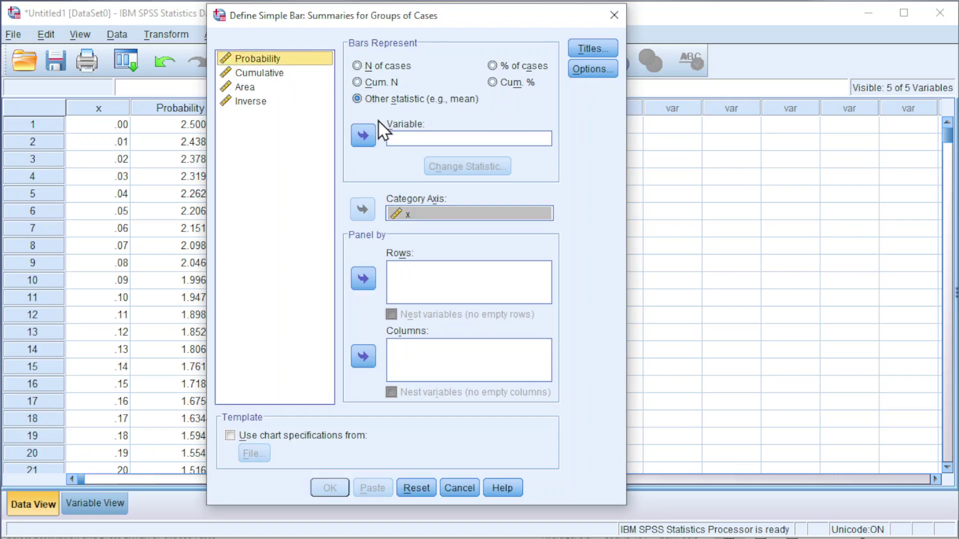
left_click(363, 134)
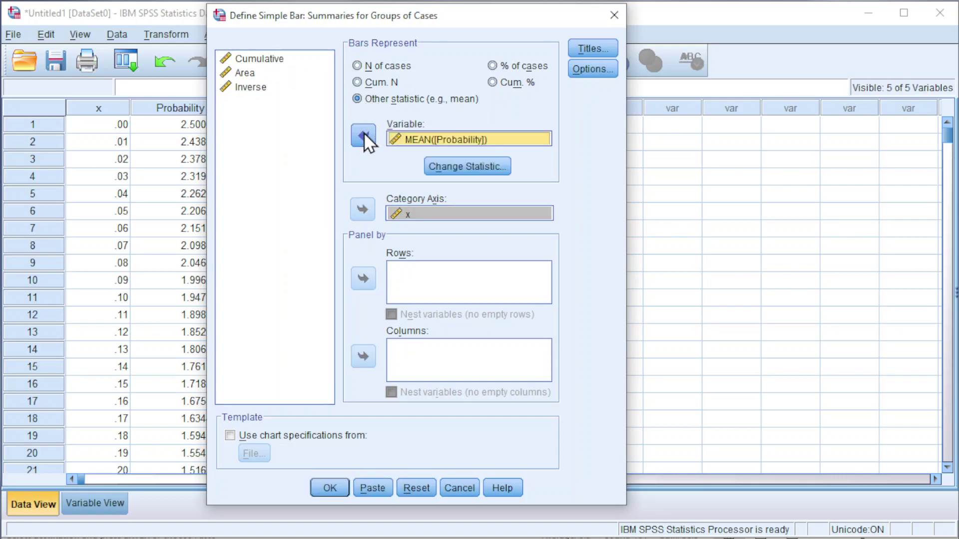
left_click(460, 169)
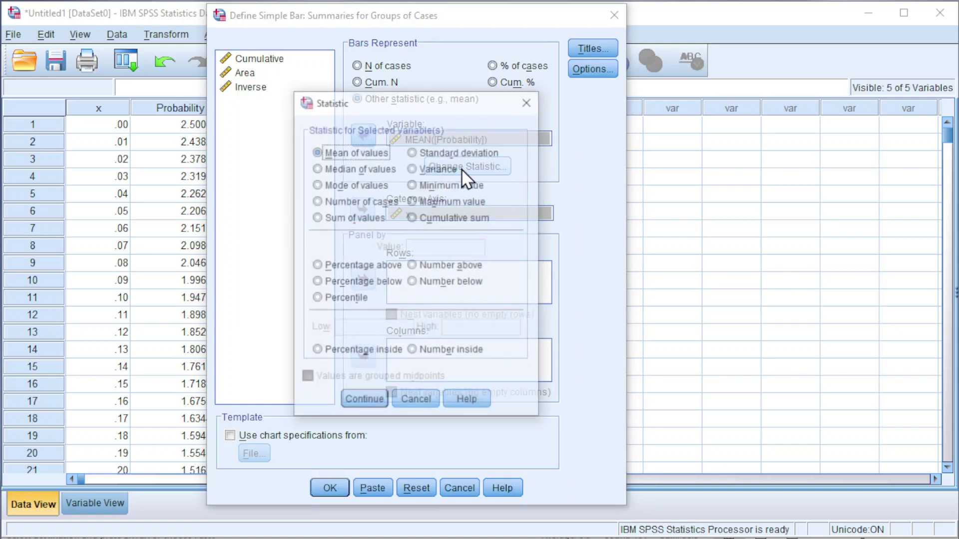
left_click(324, 219)
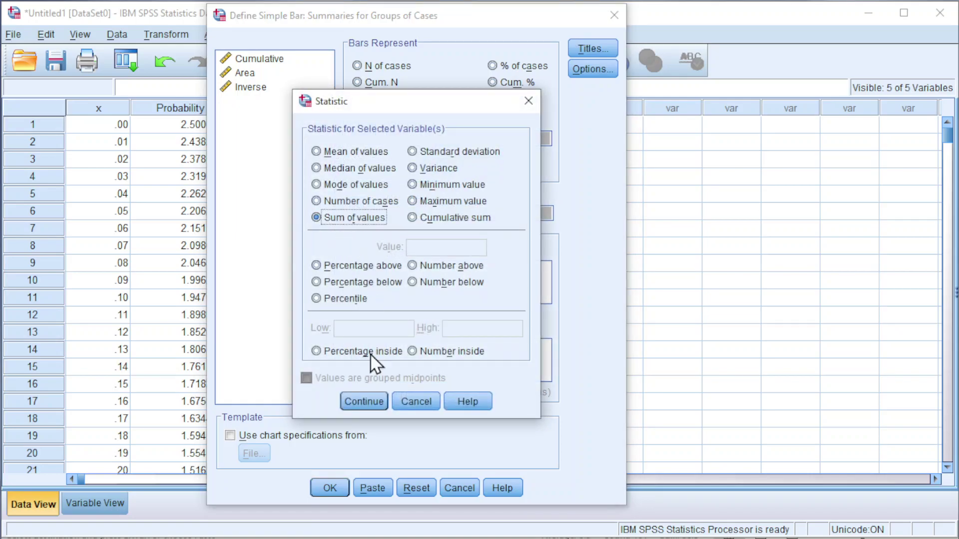
left_click(363, 400)
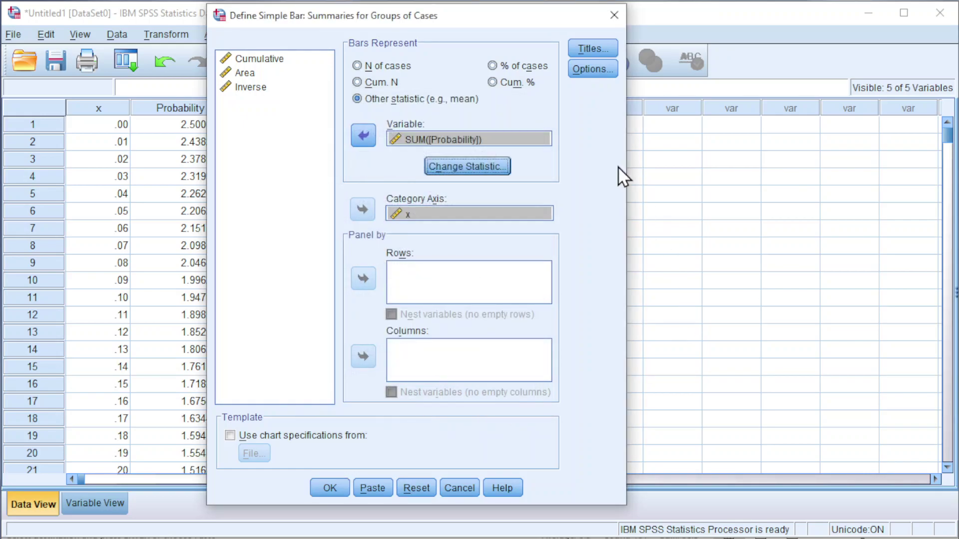
left_click(587, 47)
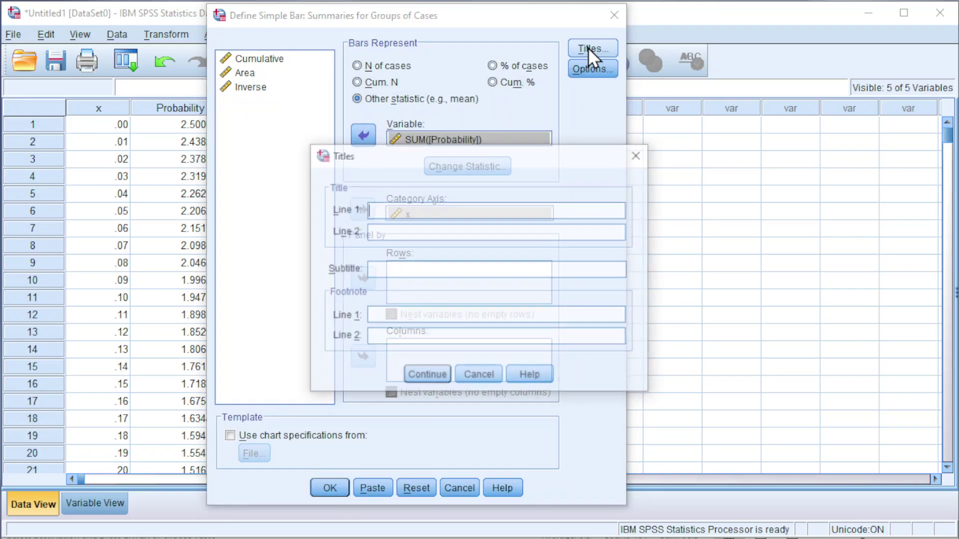
left_click(427, 376)
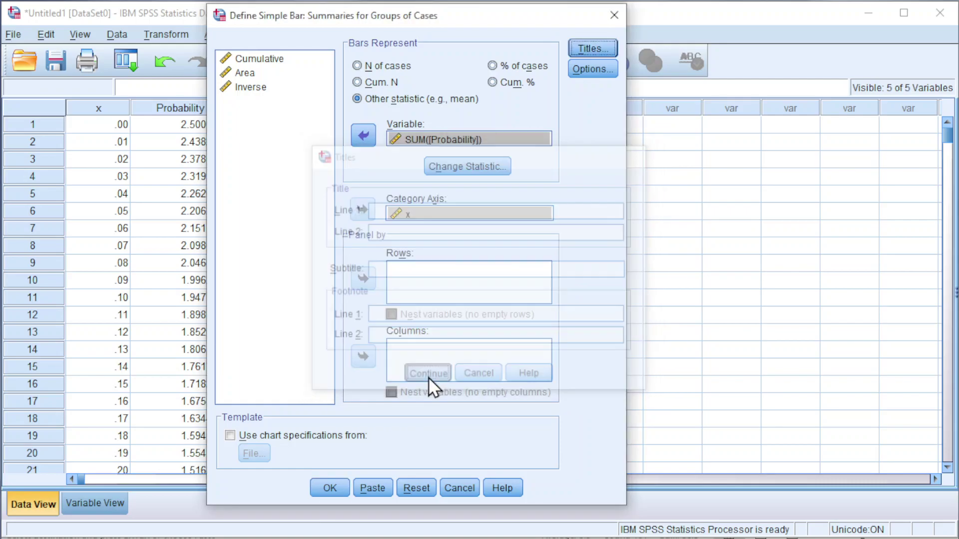
left_click(328, 488)
Step: Reposition the Output Viewer and scroll until the whole bar chart is visible
left_click_drag(595, 149, 339, 19)
scroll(608, 402, "down", 3)
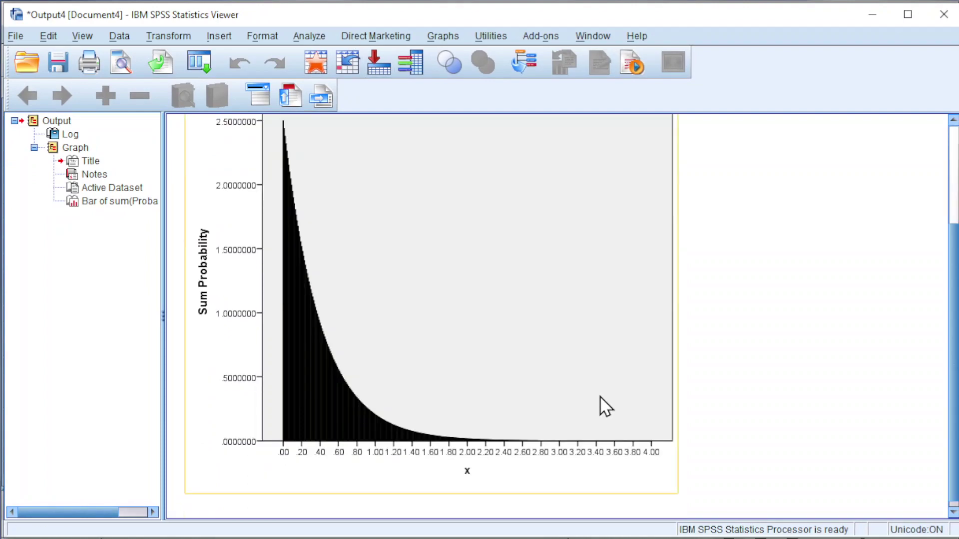